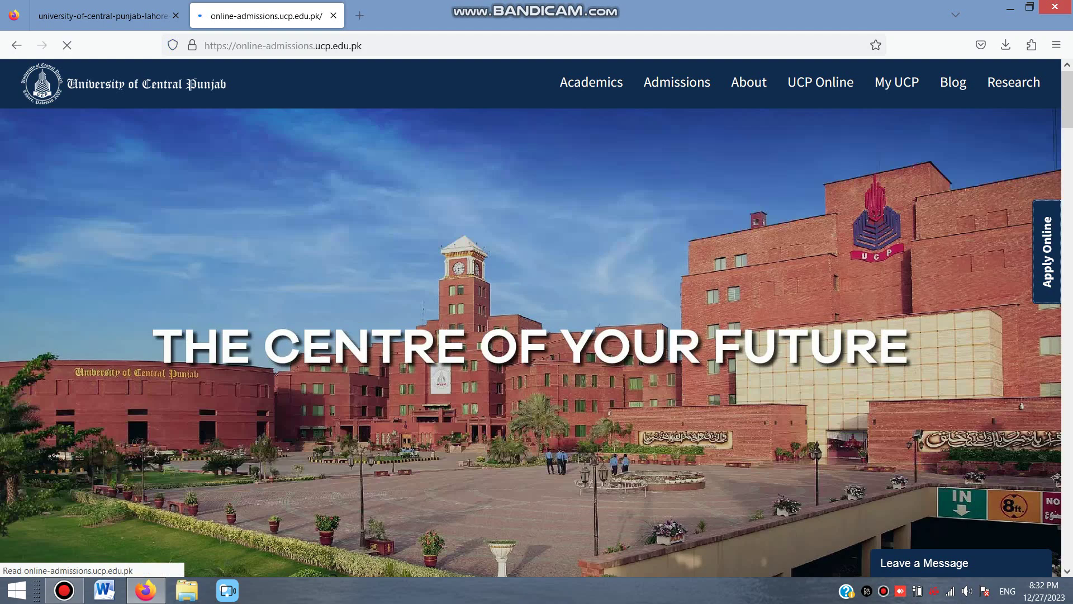
- Go from the university's online admissions page to the Admission Sign-Up form for new applicants
scroll(530, 317, "down", 5)
scroll(531, 318, "down", 3)
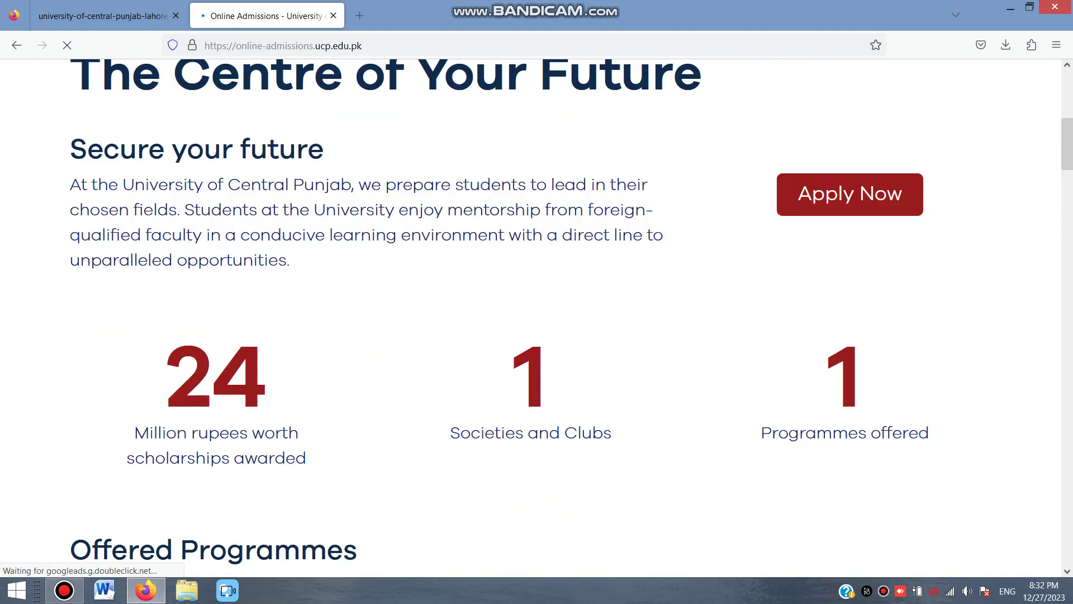
left_click(850, 185)
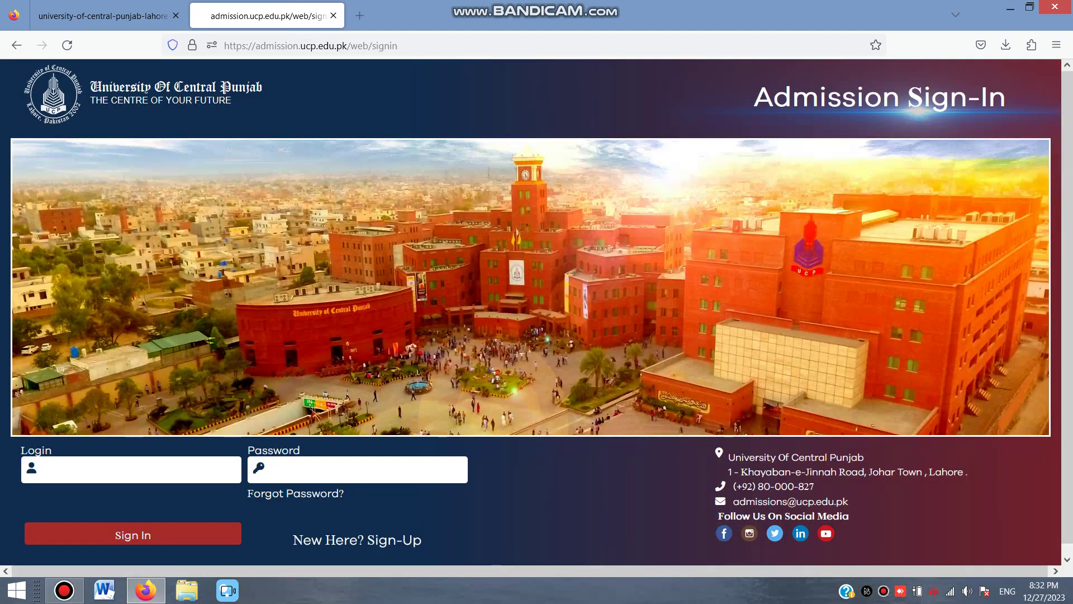
scroll(531, 313, "down", 1)
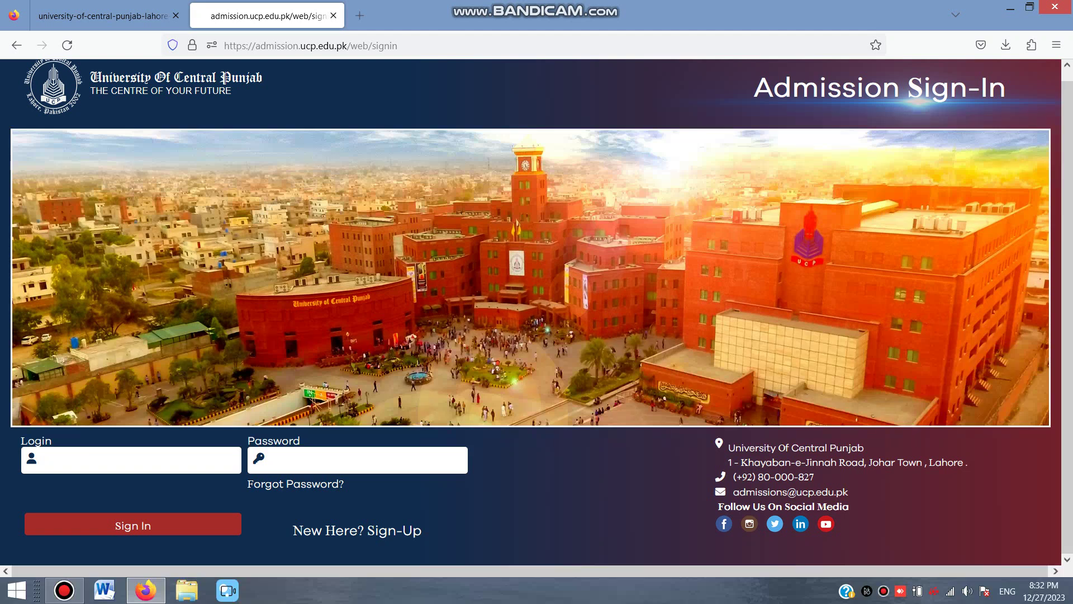
left_click(356, 530)
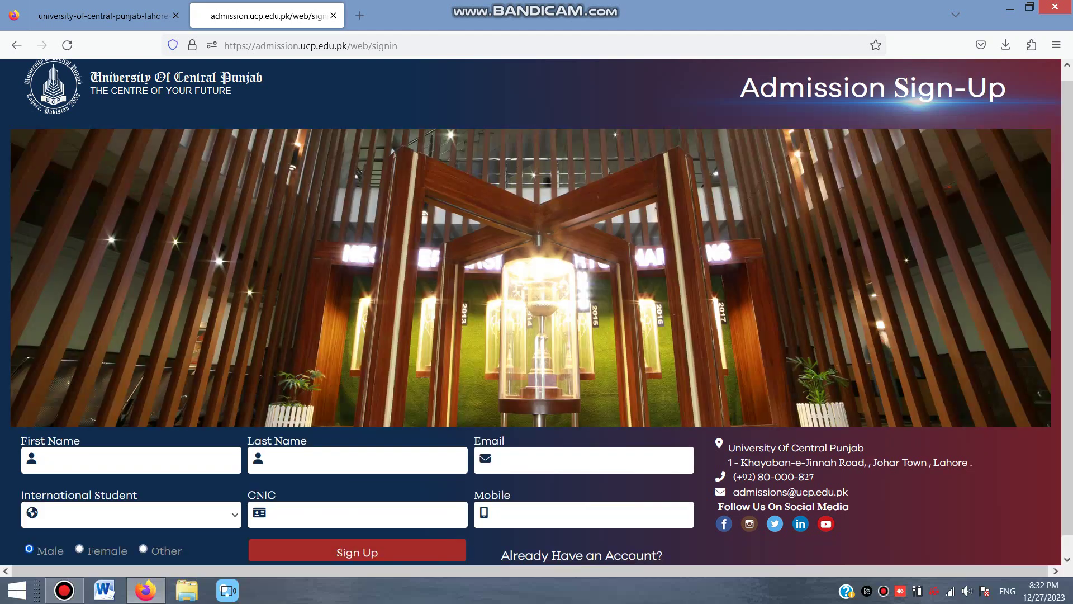
scroll(531, 310, "down", 1)
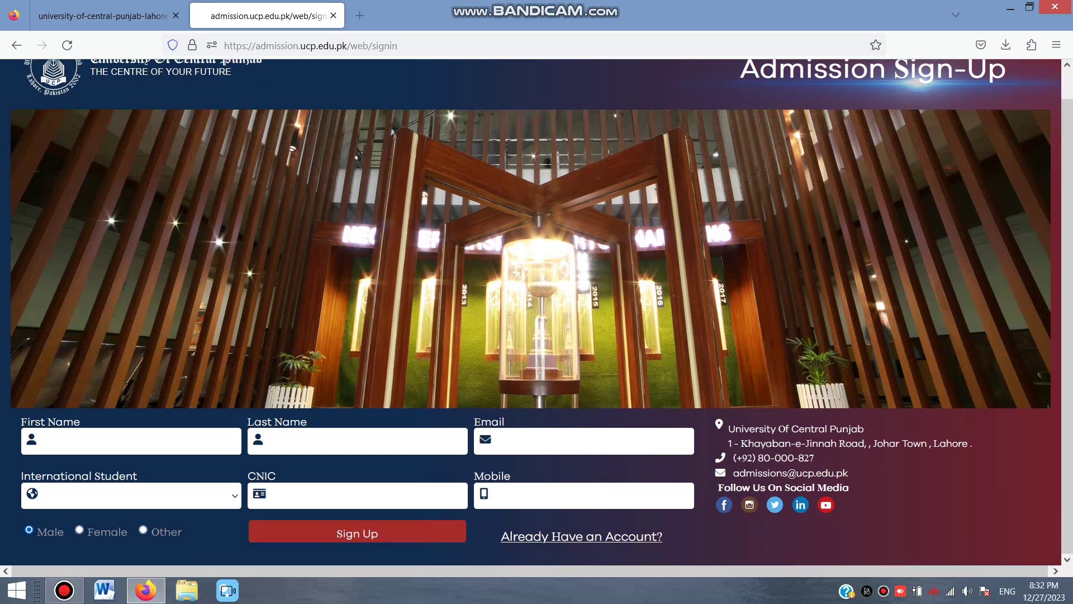
- Go through the sign-up form's name and email fields and set International Student to No
left_click(53, 441)
left_click(281, 440)
left_click(506, 440)
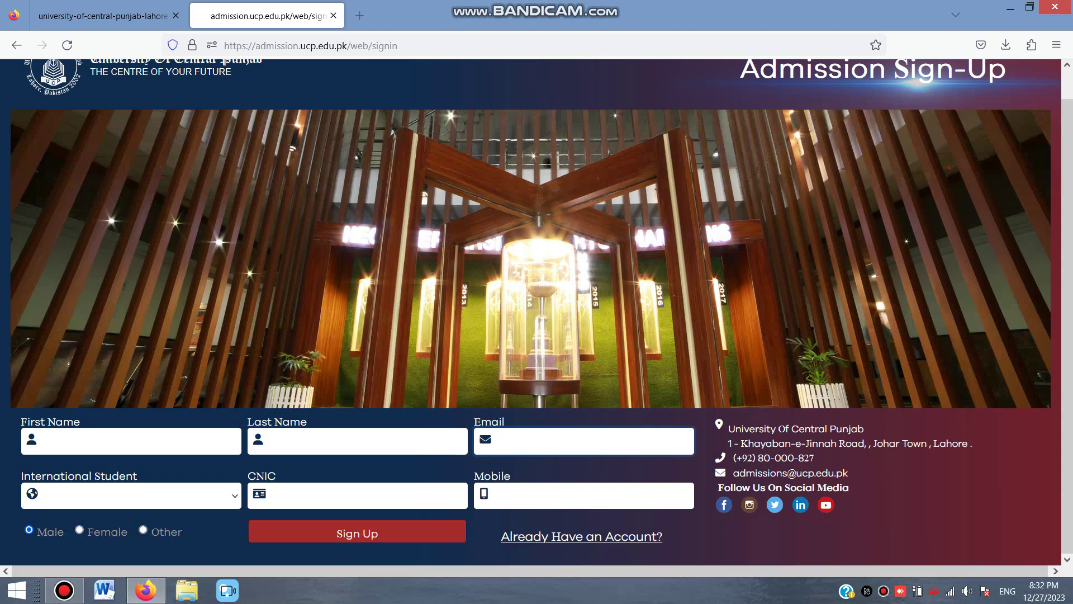
left_click(130, 495)
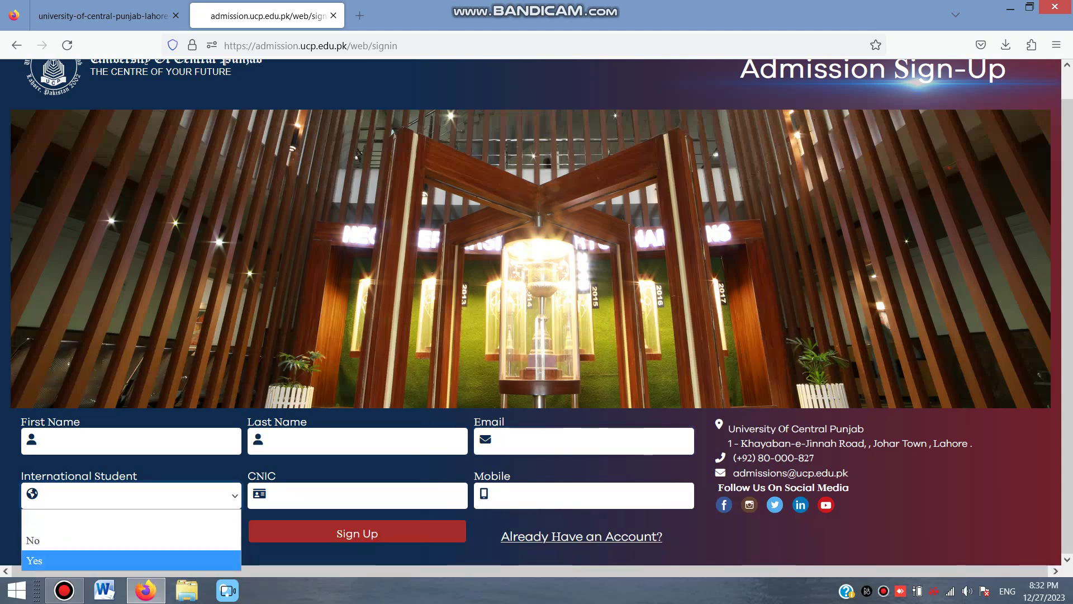
key("Up")
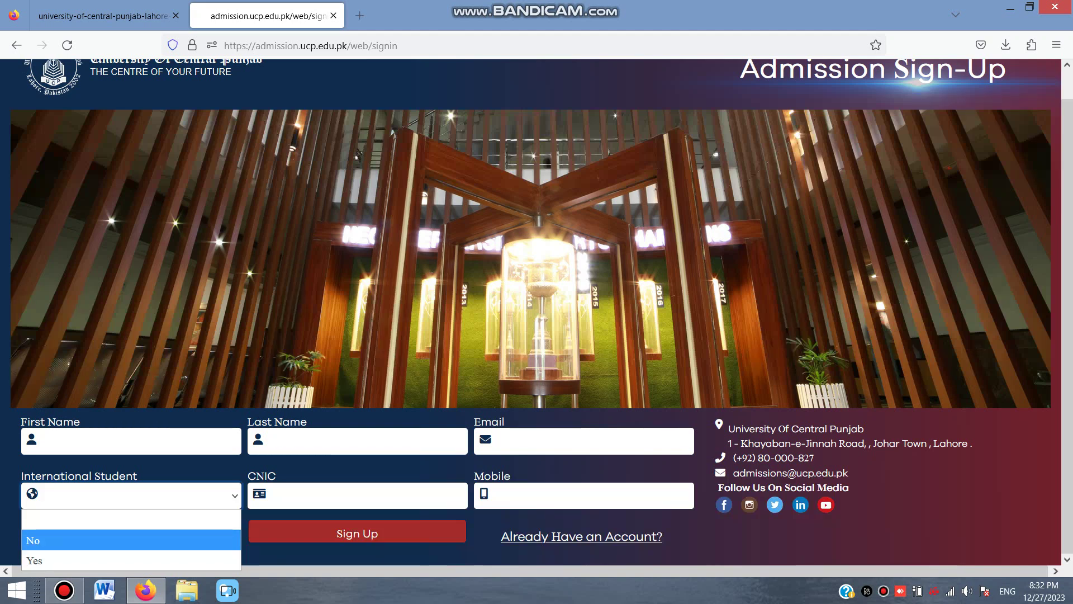
key("Return")
key("Tab")
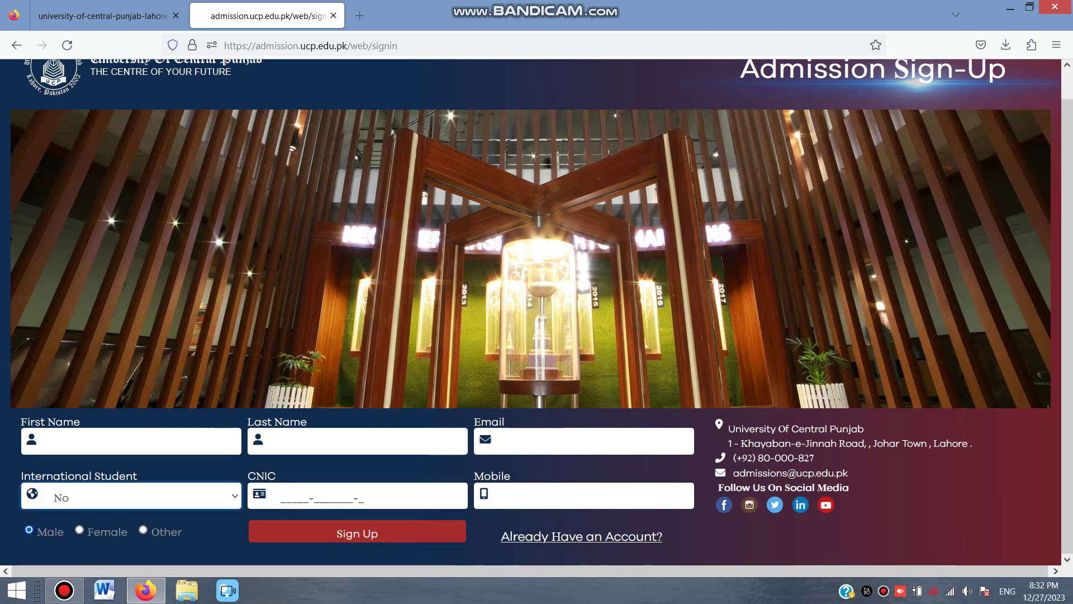
key("Tab")
key("Tab")
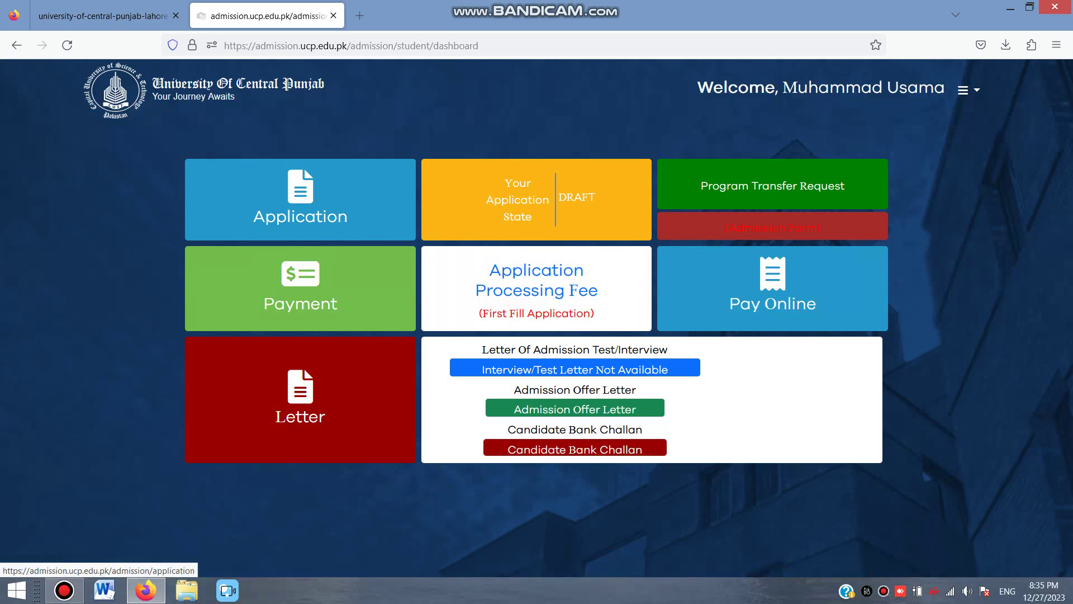
- Open the admission application from the dashboard and set the gender to Other under Personal Information
left_click(300, 199)
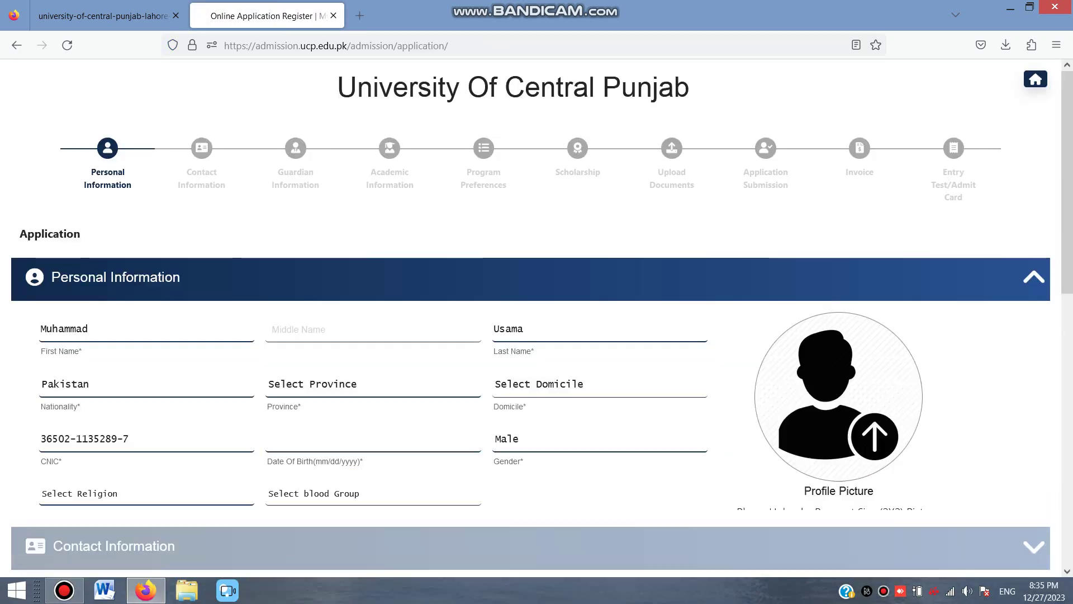
scroll(537, 313, "down", 2)
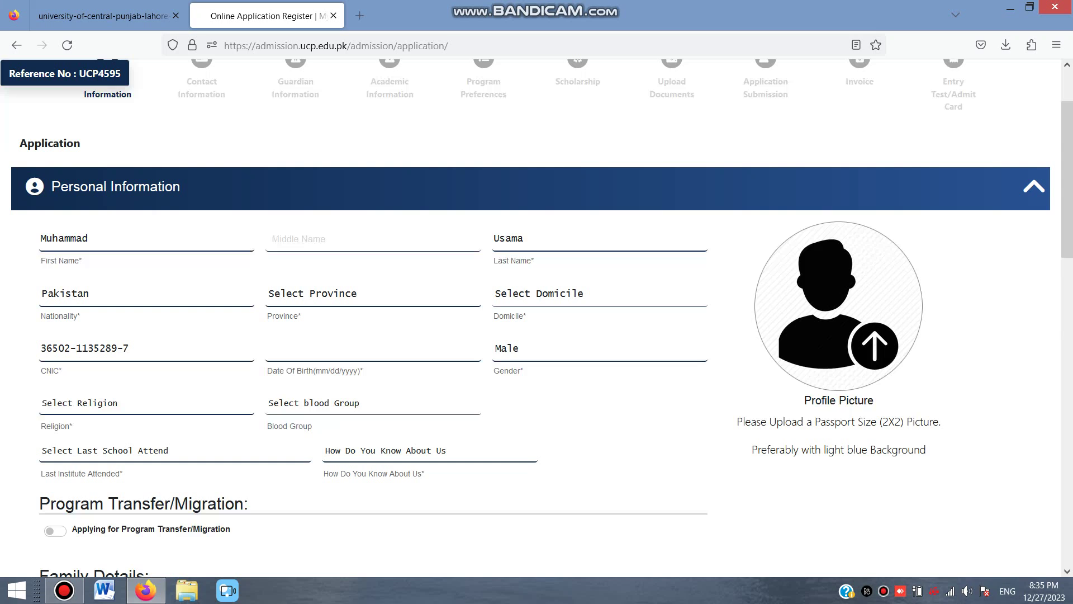
left_click(372, 349)
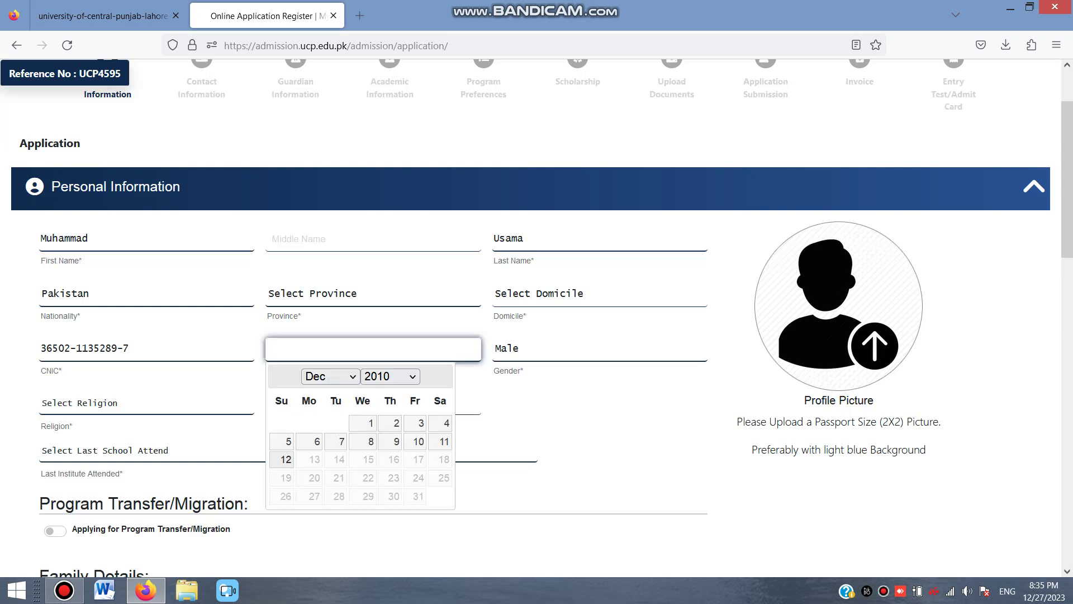
left_click(599, 348)
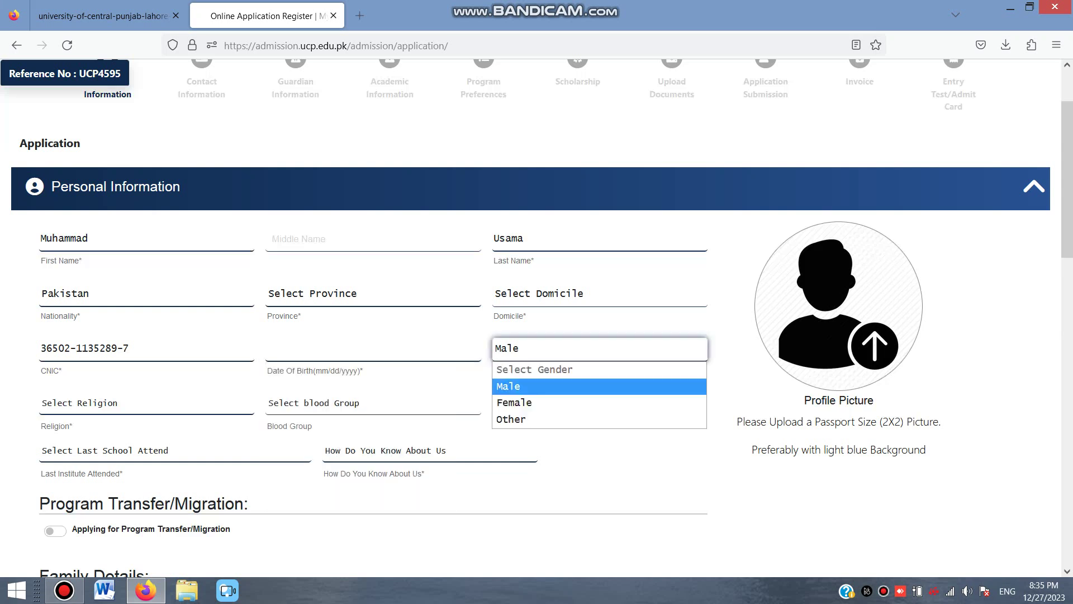
left_click(600, 419)
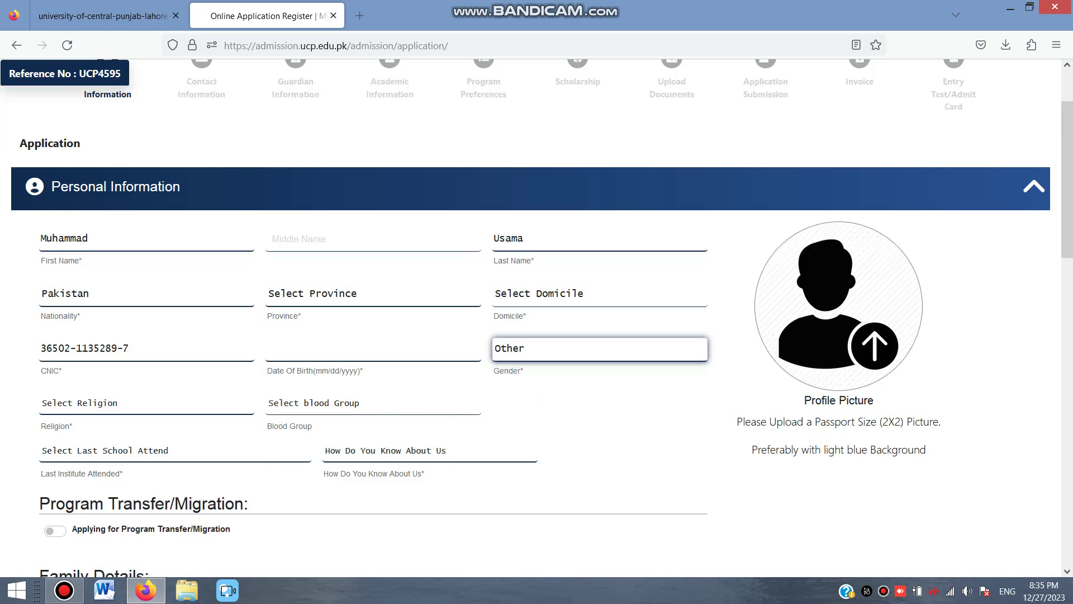
- Set How Do You Know About Us to Social Media in the personal information
scroll(531, 318, "down", 3)
left_click(220, 269)
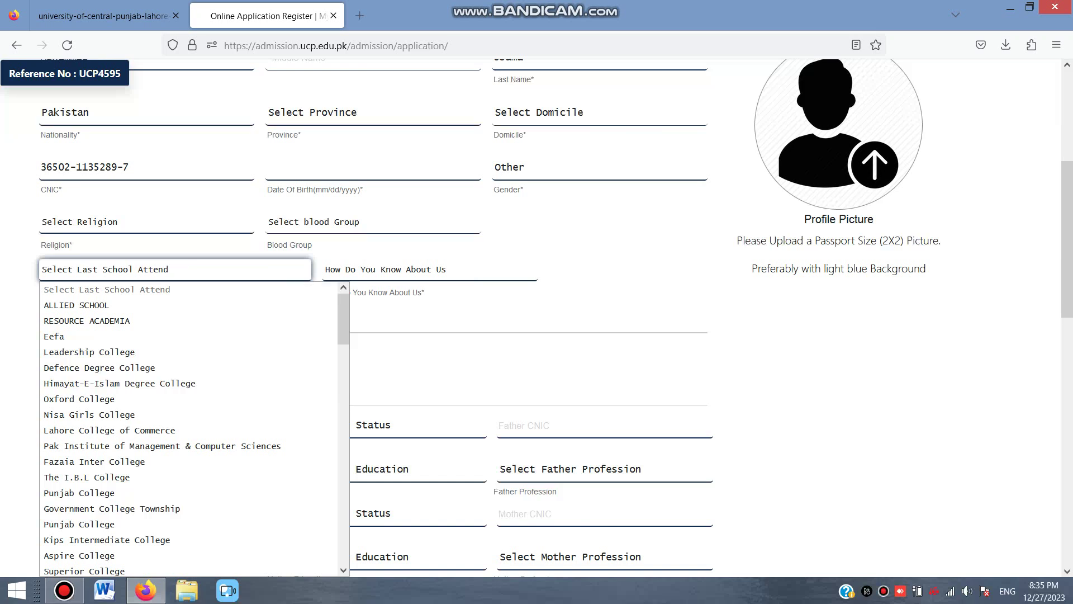
key("Tab")
key("alt+Down")
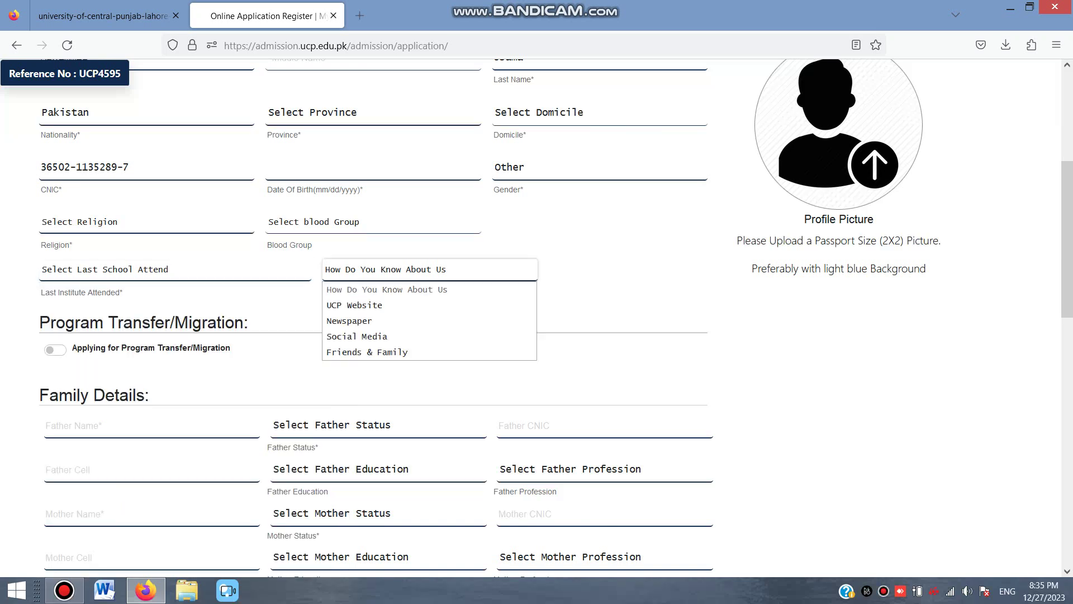
key("Down")
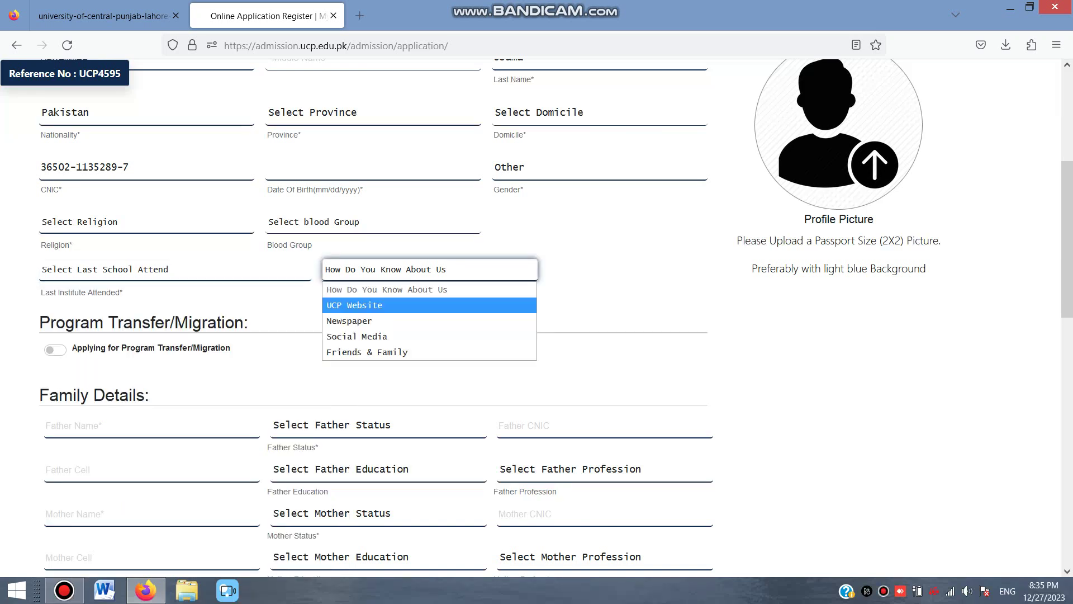
key("Down")
key("Down")
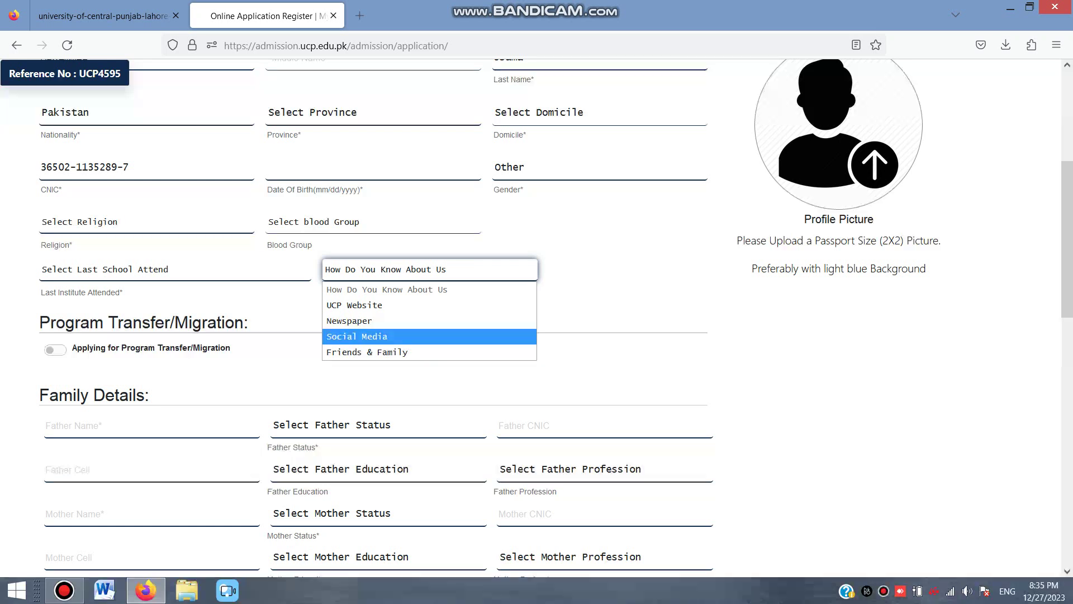
key("Return")
key("Return")
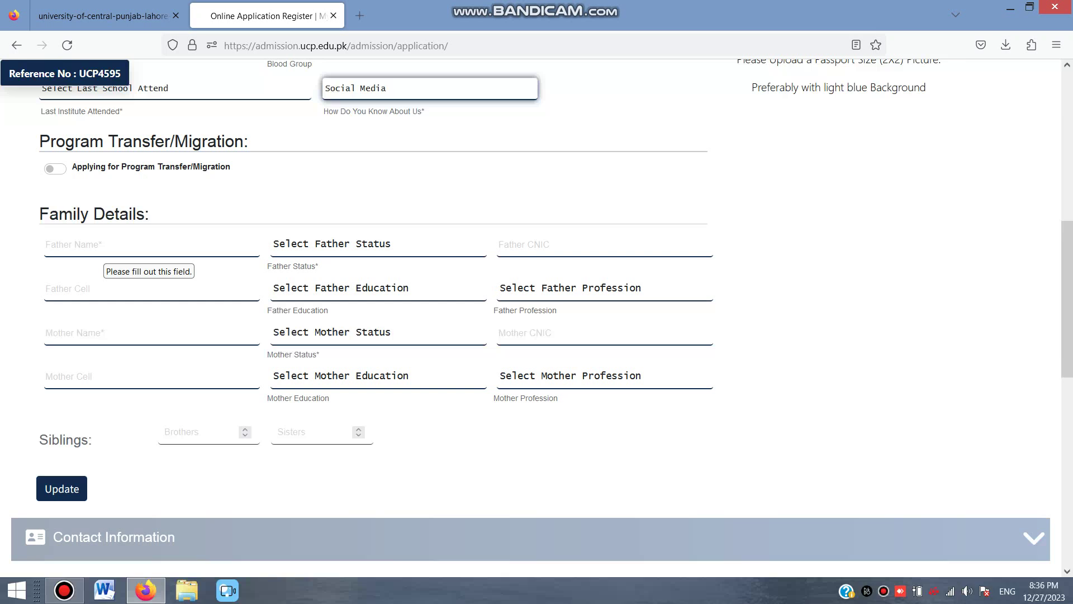
- Set the father's status to Alive in the family details
left_click(378, 243)
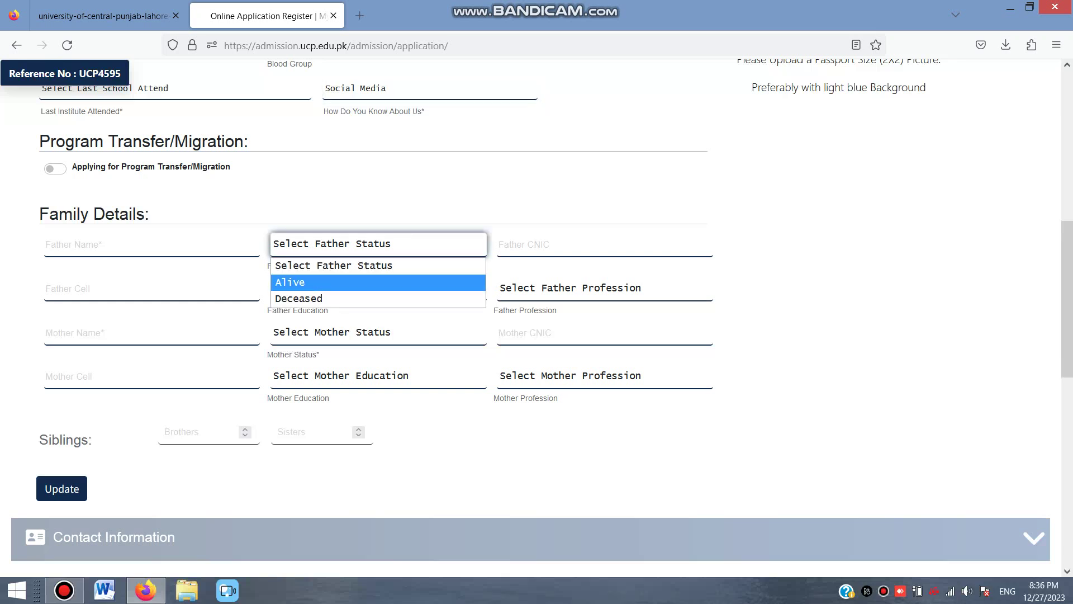
key("Return")
key("Tab")
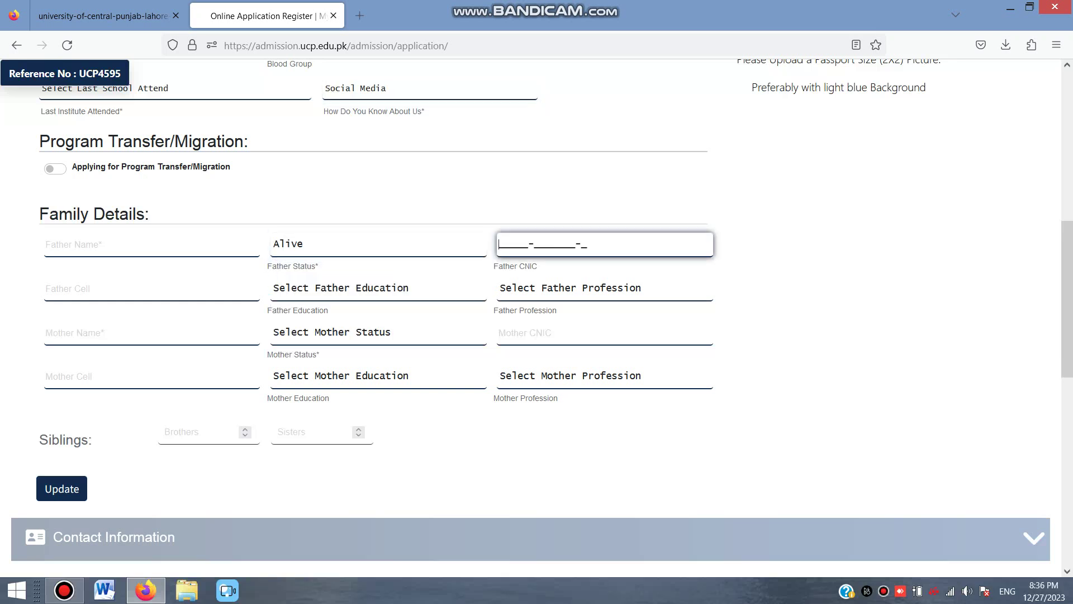
- Set the father's education to M-PHIL/ MS or Equivalent in the family details
key("Tab")
key("Tab")
key("Tab")
key("alt+Down")
key("Down")
key("Down")
key("Down")
key("Down")
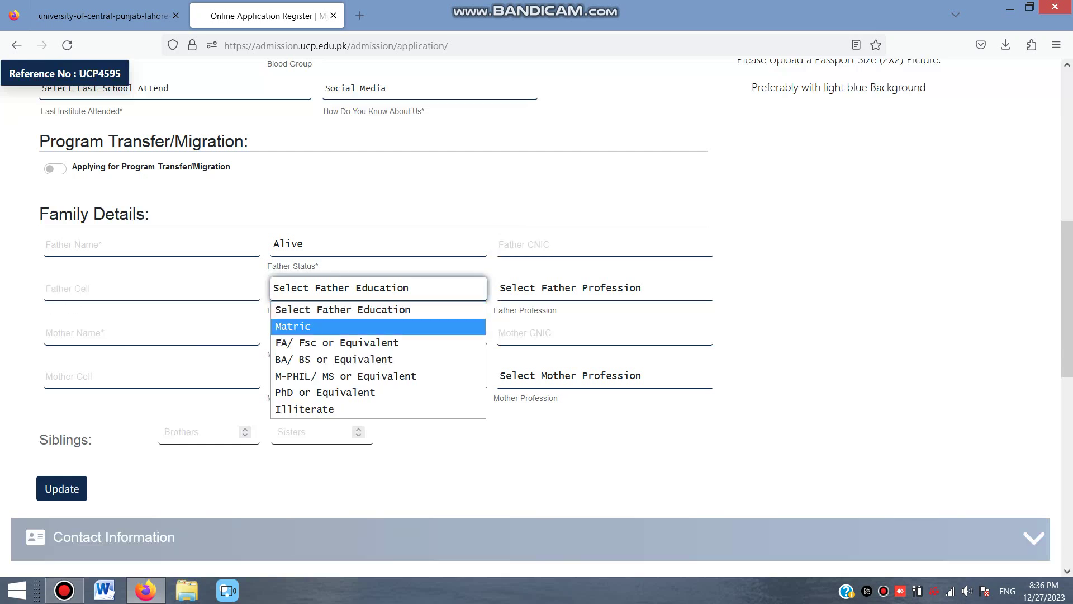
key("Return")
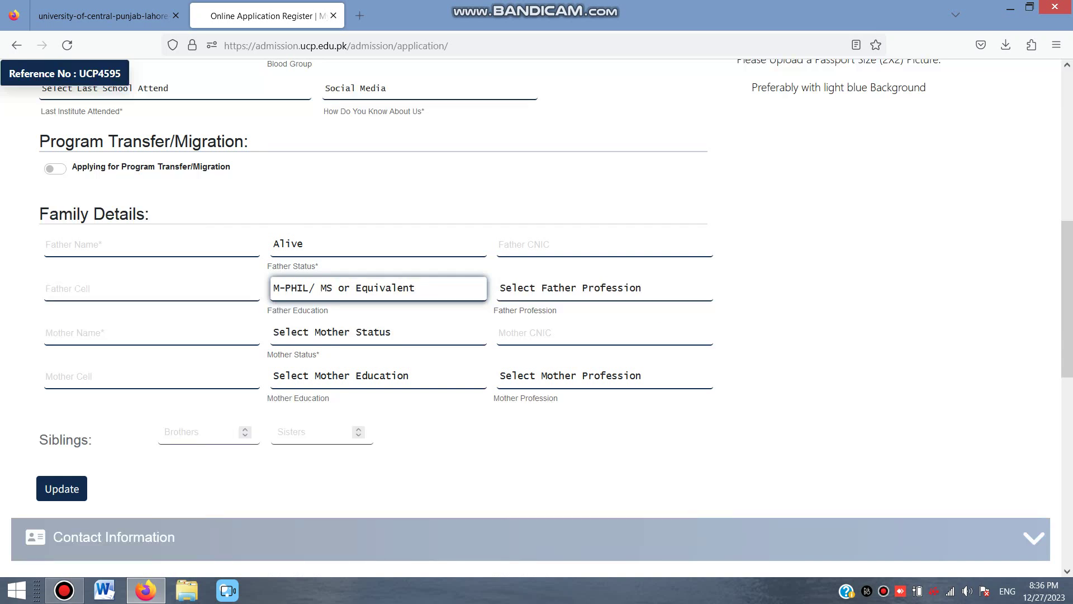
- Review the current and permanent address fields in the Contact Information section
scroll(536, 318, "down", 3)
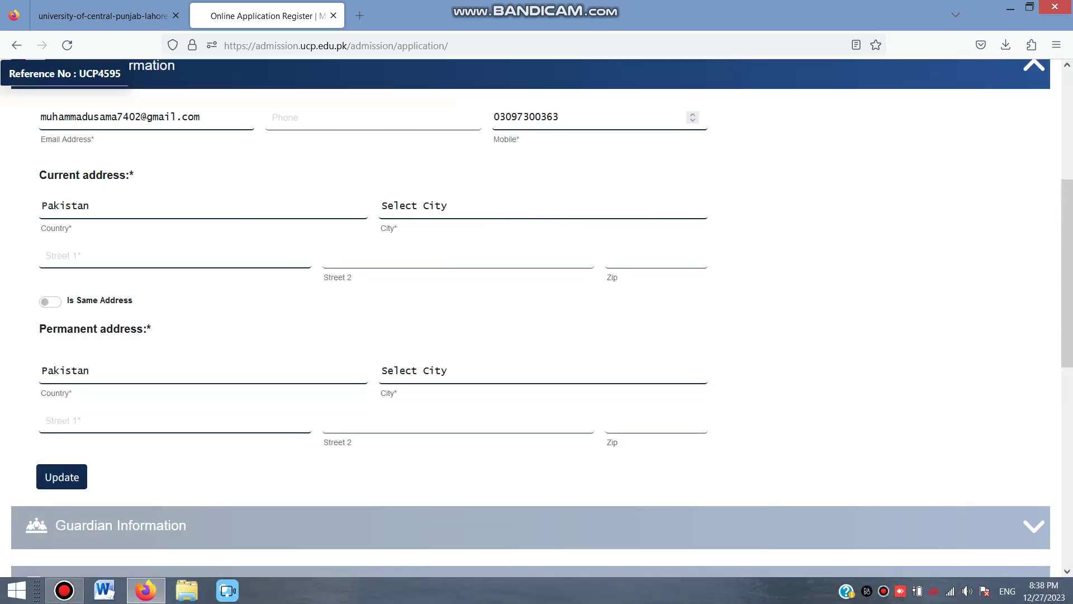
scroll(530, 317, "up", 1)
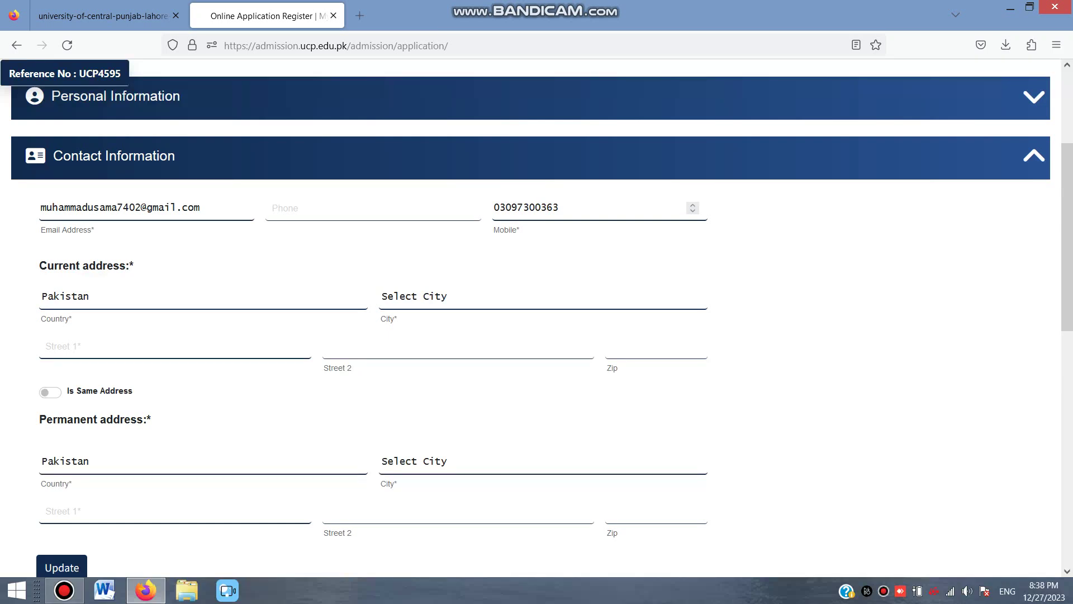
left_click(174, 346)
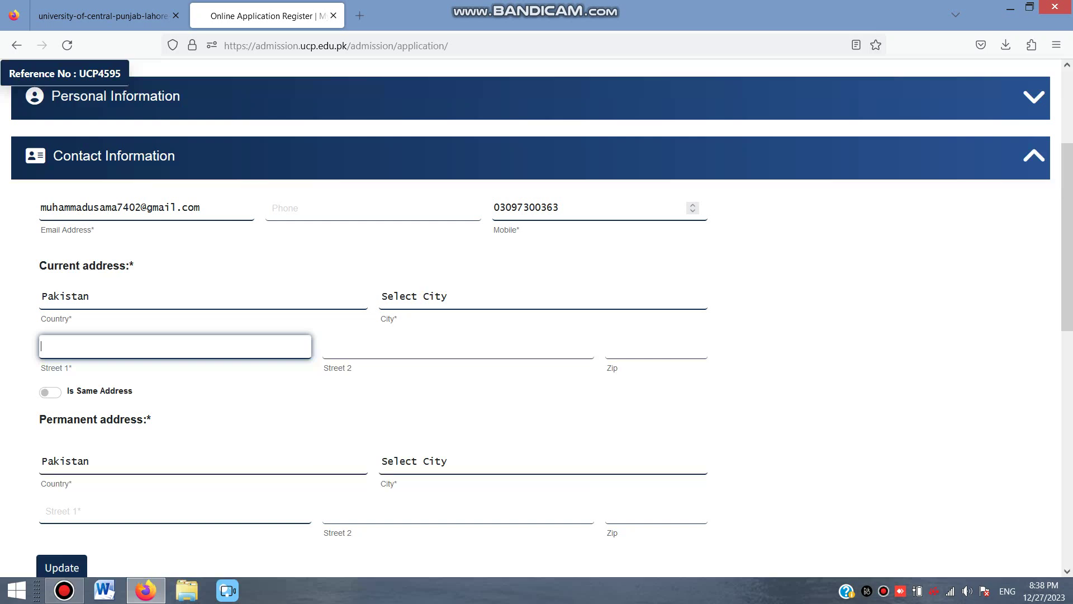
scroll(536, 322, "down", 2)
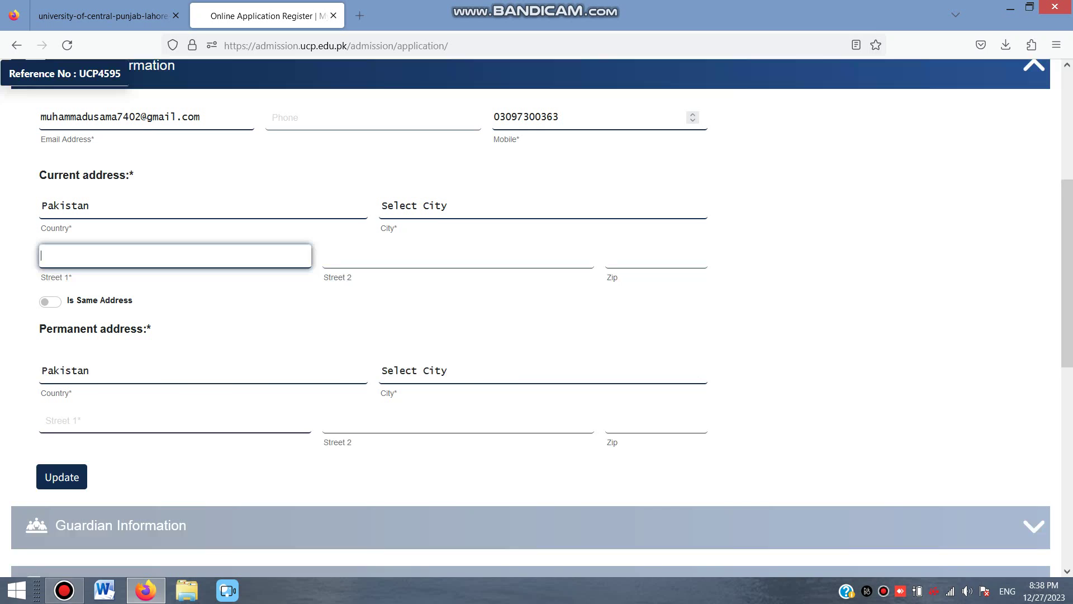
- Set the next of kin relationship to Father in the Guardian Information section
scroll(536, 318, "down", 4)
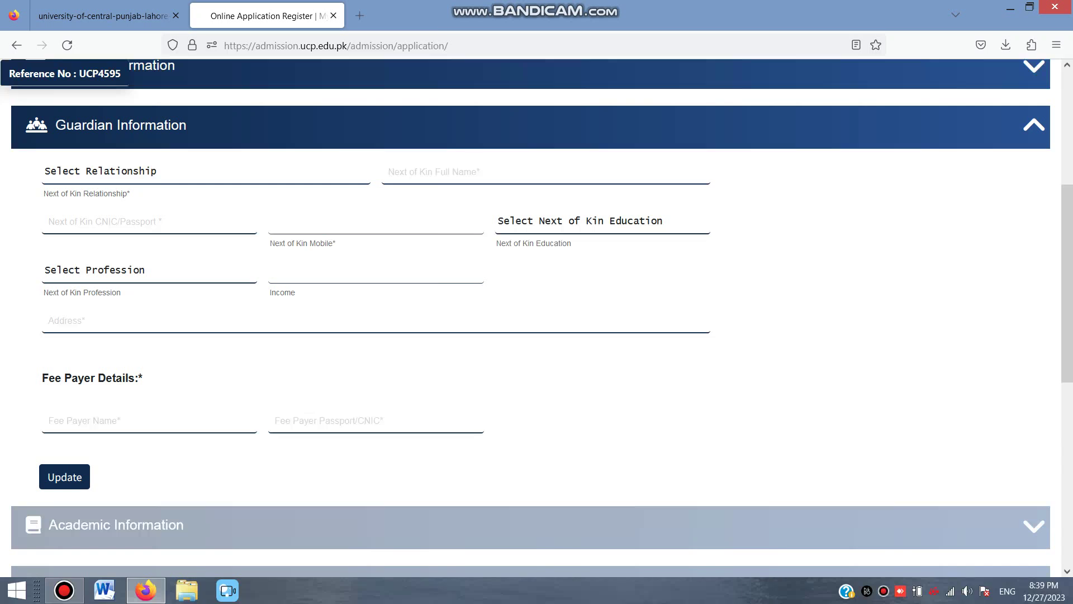
left_click(206, 171)
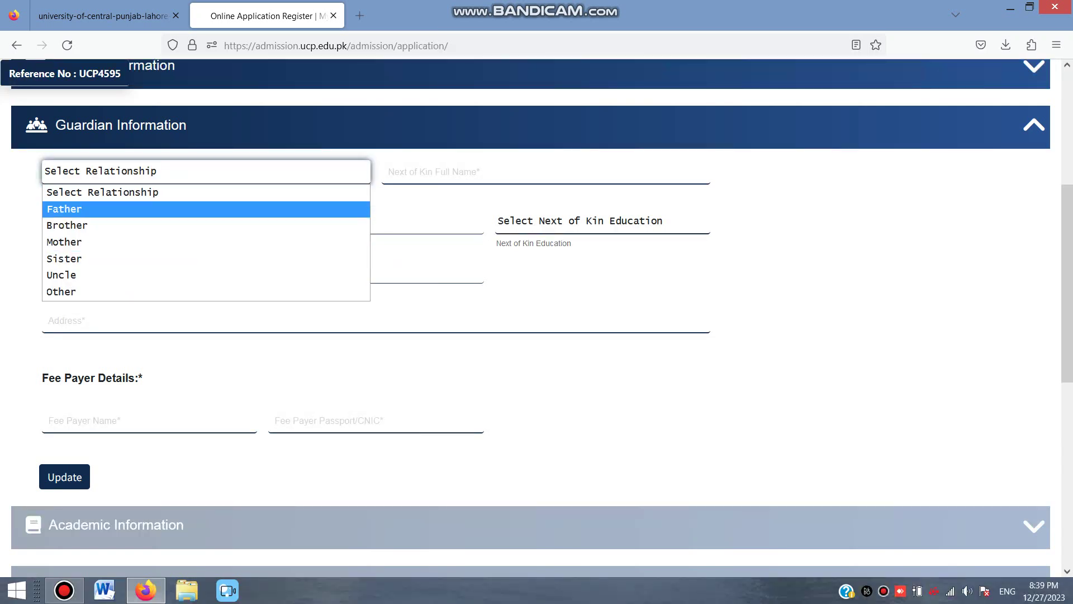
key("Return")
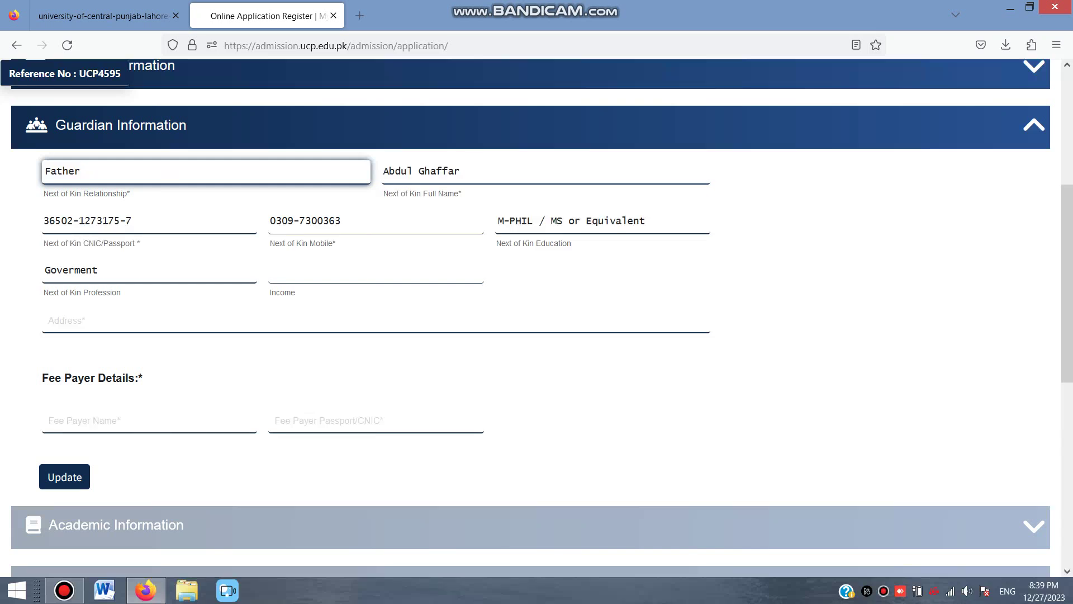
- Go through the guardian's income and address fields, then make the Fee Payer Name field ready for entry
left_click(375, 271)
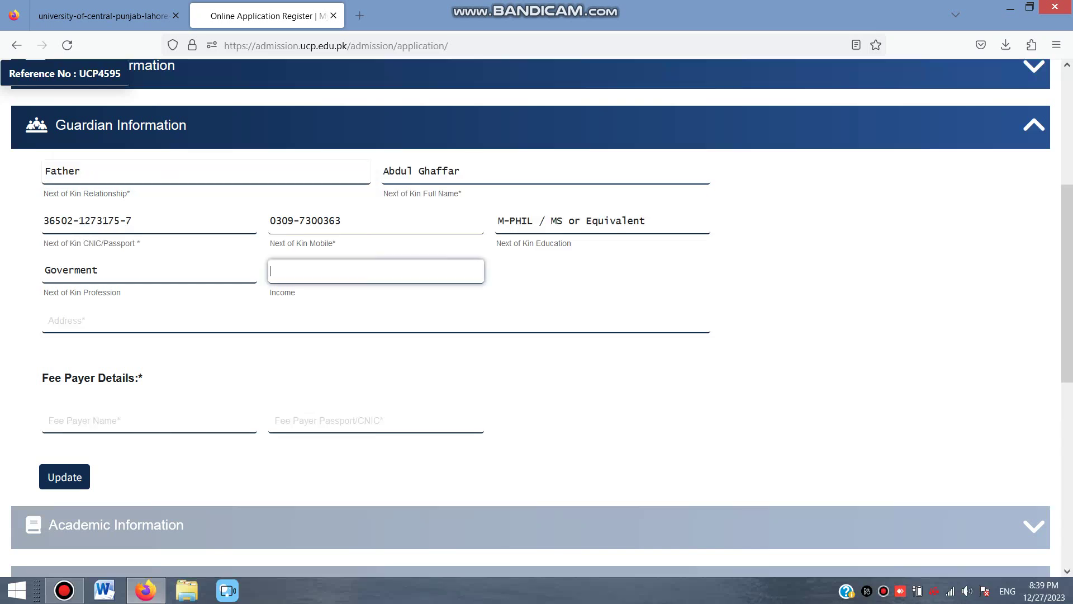
left_click(192, 327)
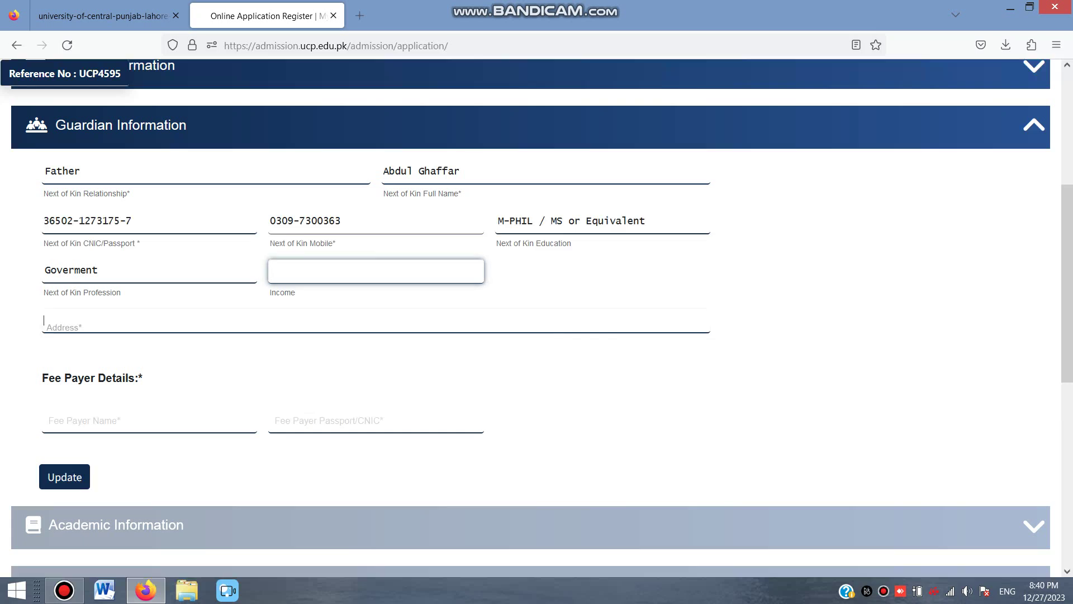
scroll(536, 313, "down", 2)
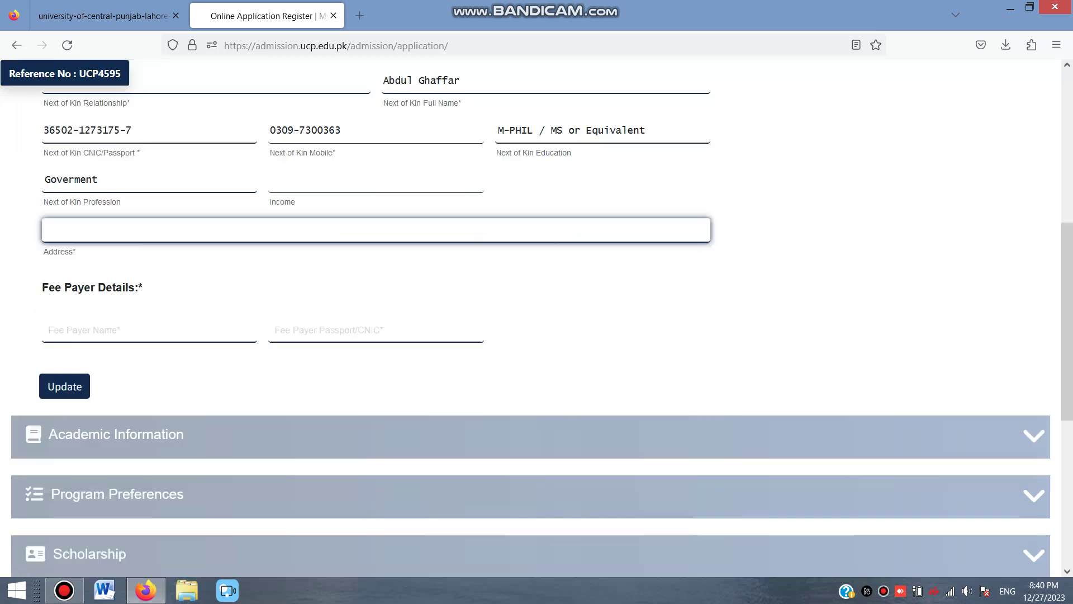
key("Return")
left_click(135, 334)
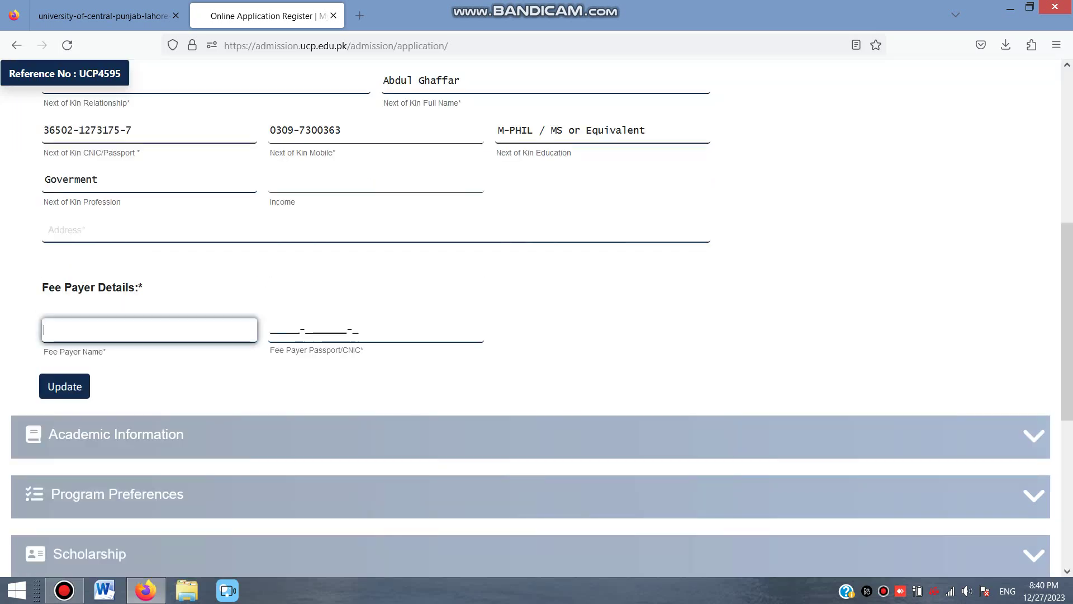
- Add a new education record in the Academic Information section
left_click(376, 329)
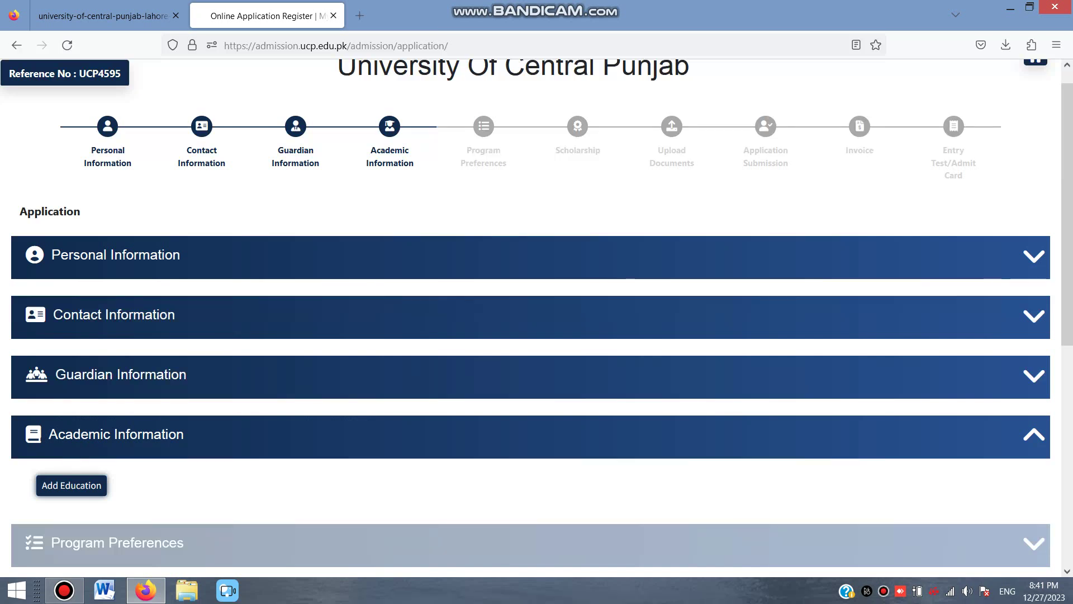
scroll(71, 304, "down", 3)
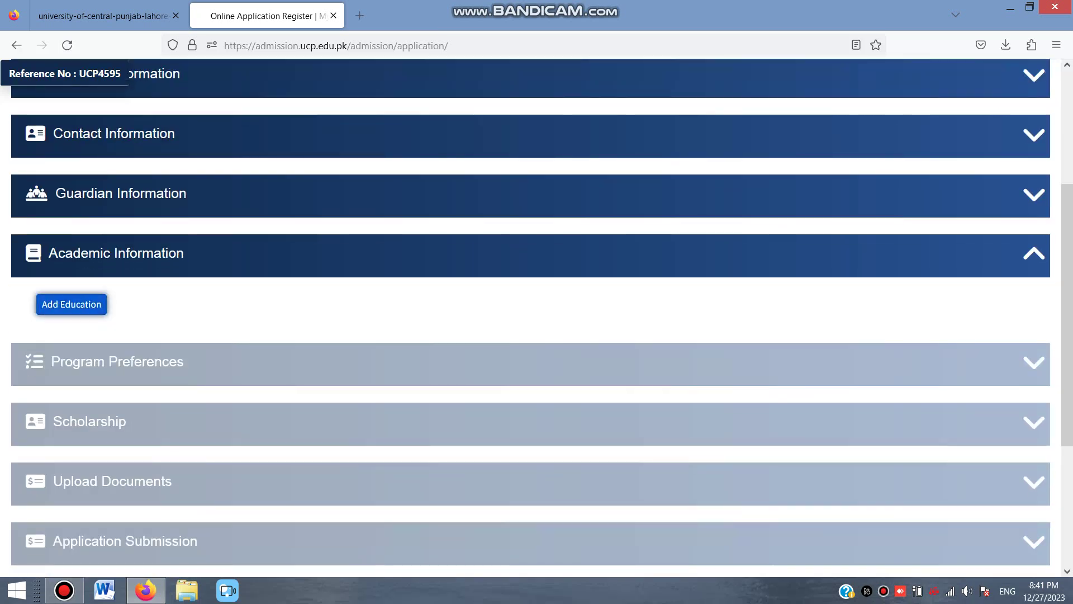
left_click(71, 304)
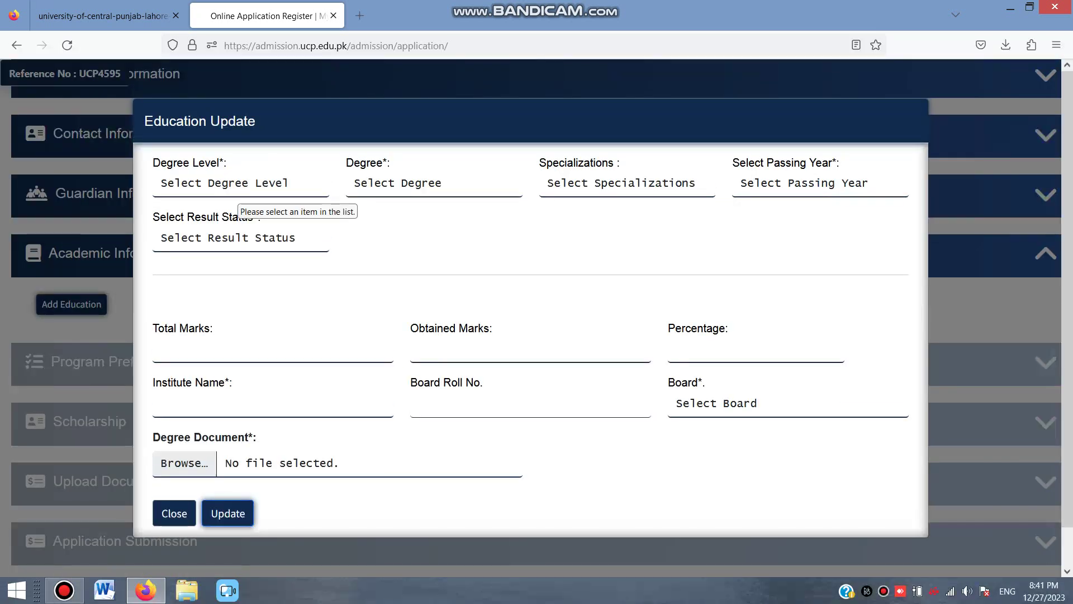
- Set the education record's degree level to Secondary School Certificate and its degree to Matric
left_click(237, 184)
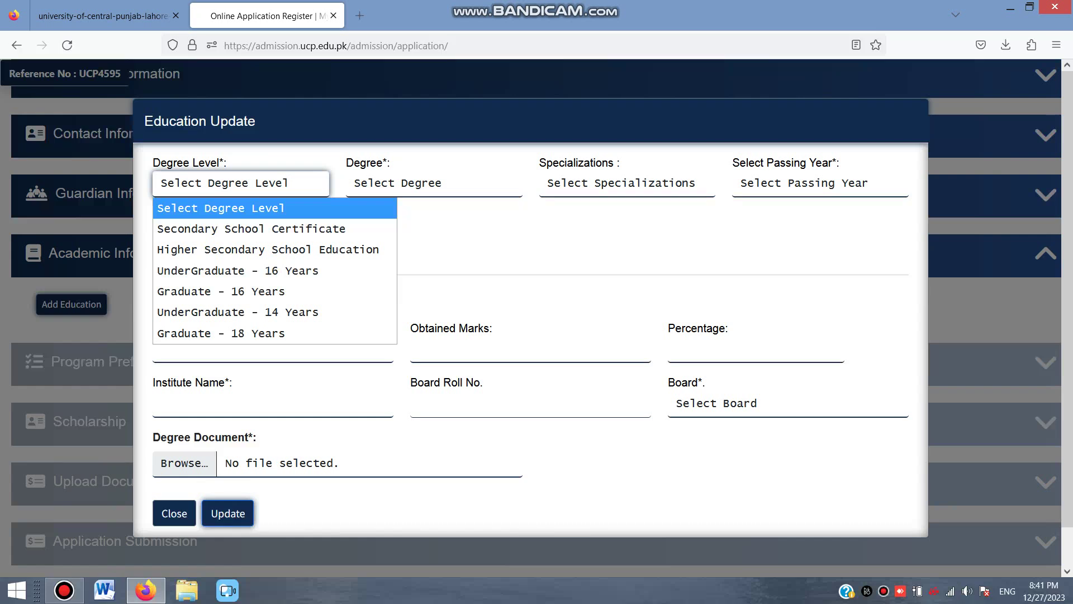
key("Down")
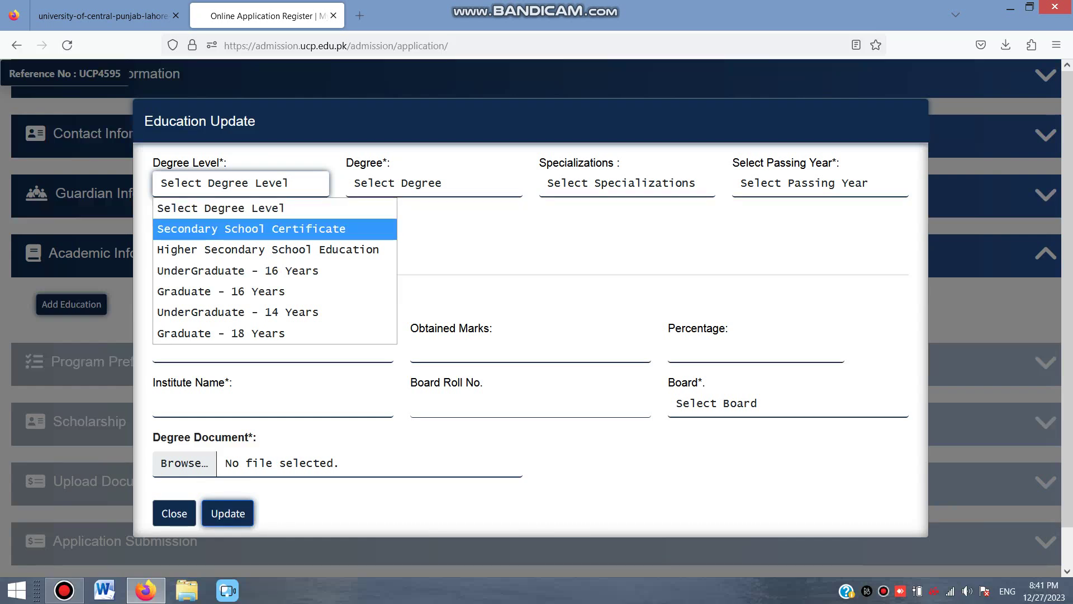
key("Return")
left_click(434, 183)
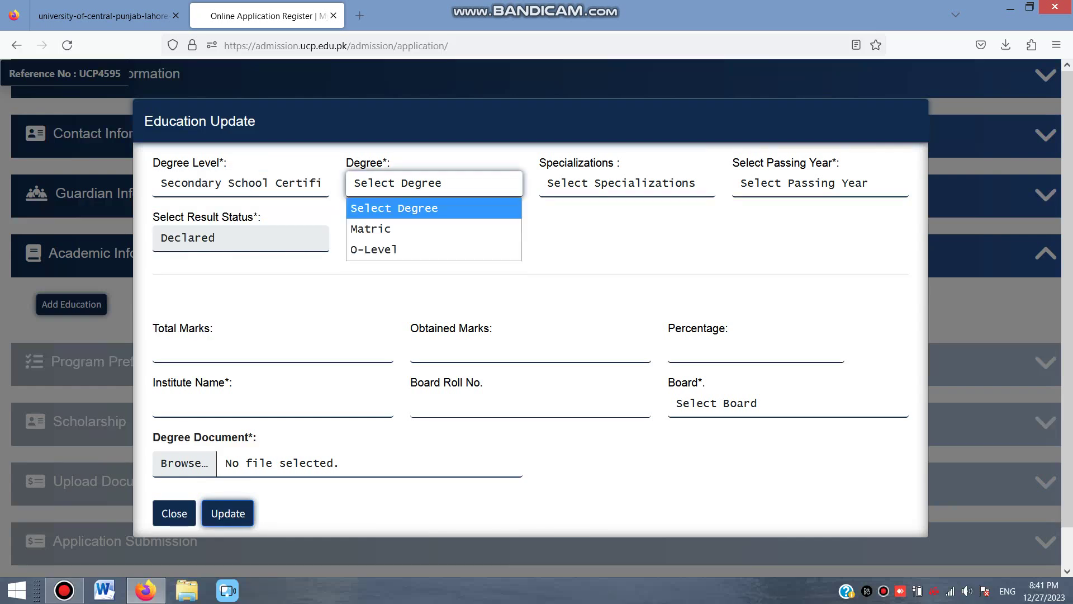
key("Down")
key("Up")
key("Return")
- Set the Matric specialization to Science
key("Tab")
key("alt+Down")
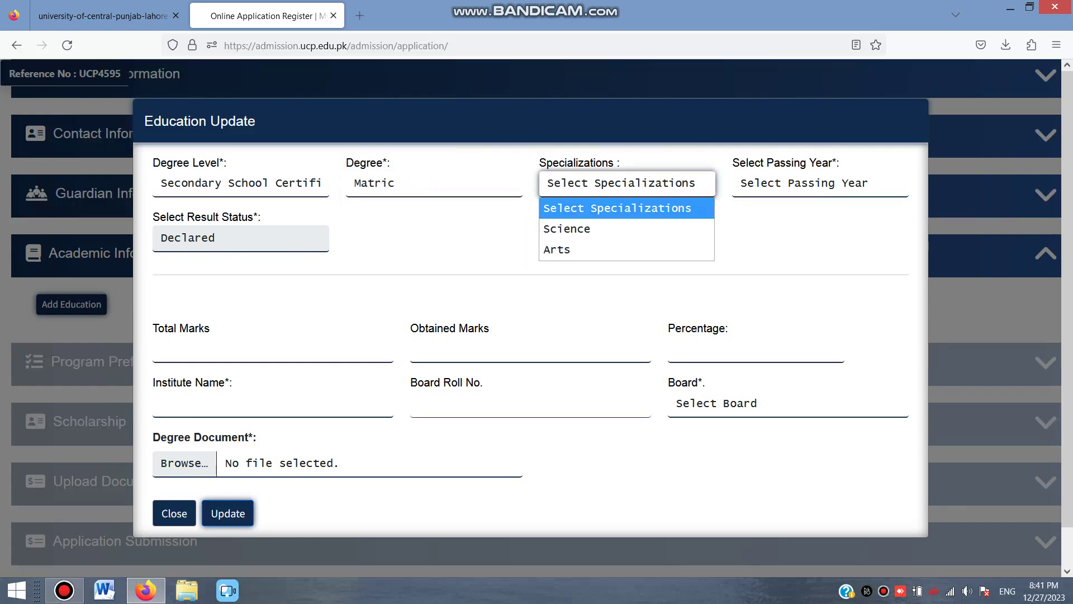
key("Down")
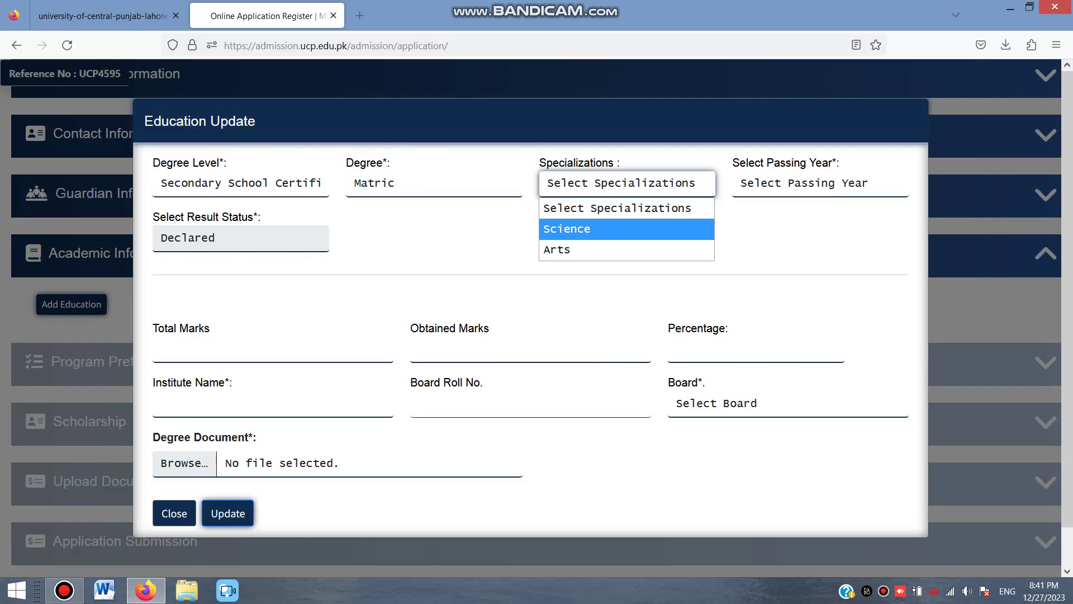
key("Down")
key("Up")
key("Return")
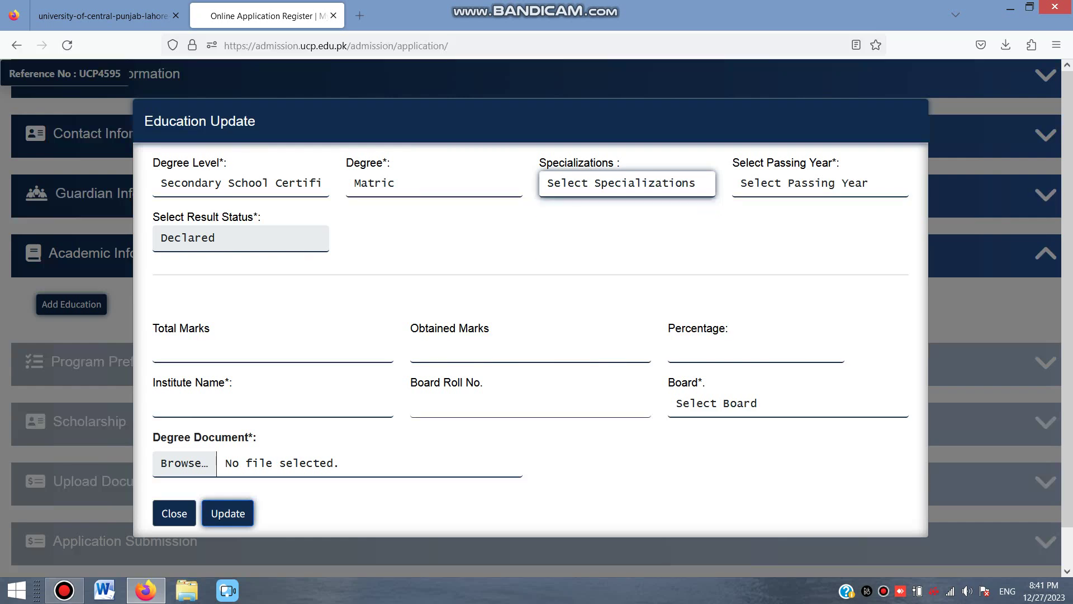
- Set the Matric passing year to 2021
key("Tab")
key("alt+Down")
key("Down")
key("Down")
key("Down")
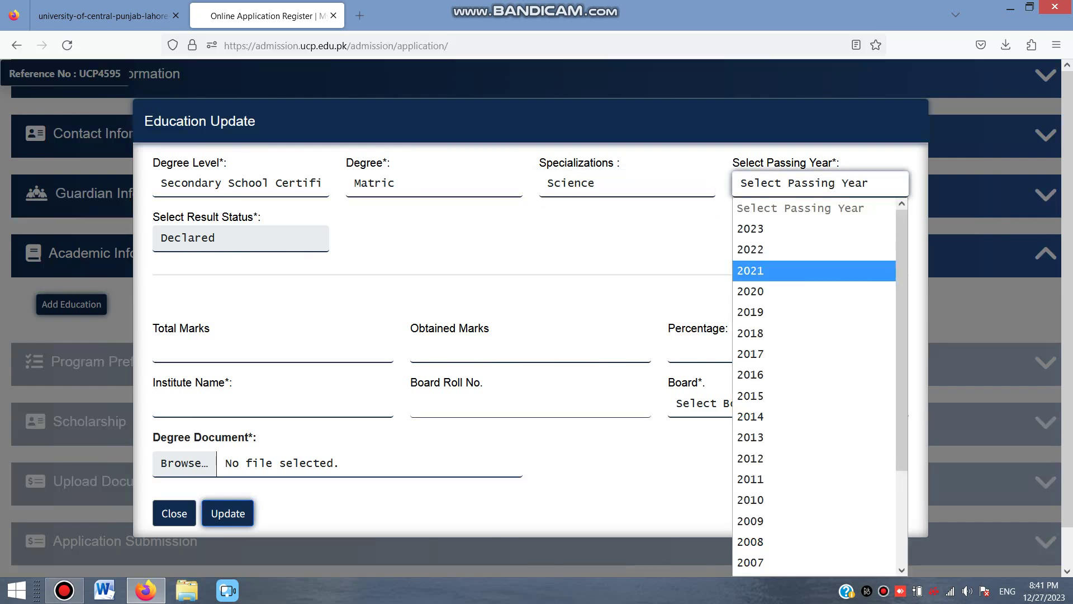
key("Return")
- Enter 1100 as the Matric total marks and choose Board of Intermediate and Secondary Education, Multan as the board
left_click(161, 350)
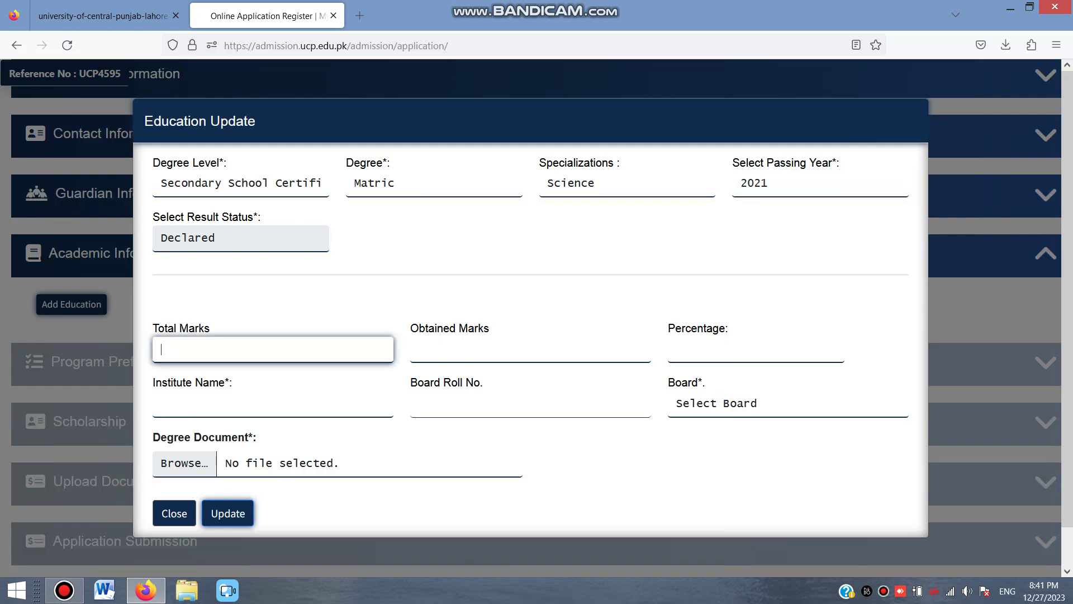
type("1100")
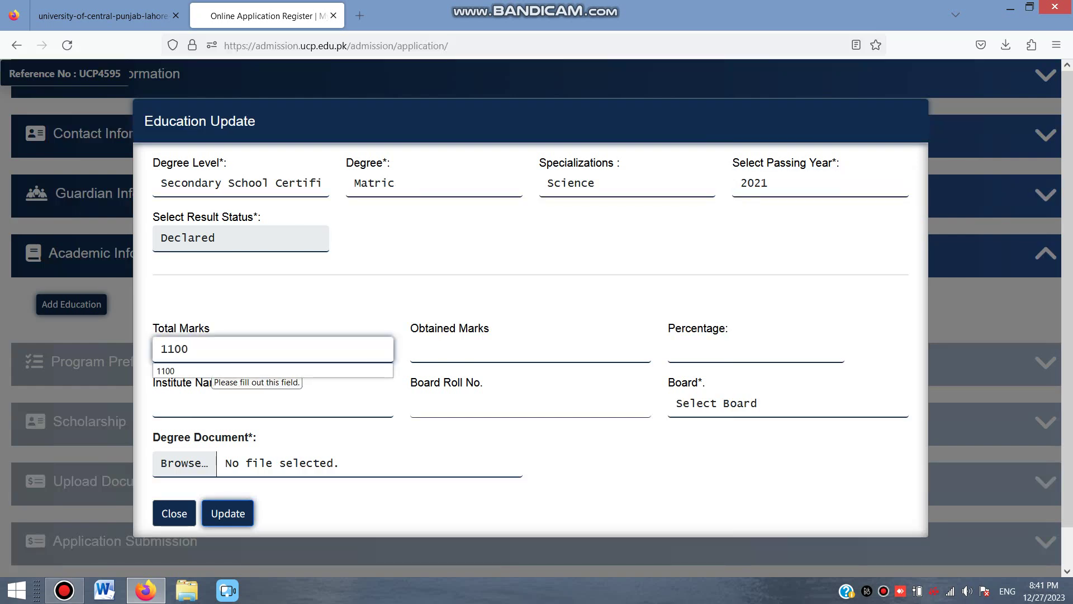
left_click(419, 349)
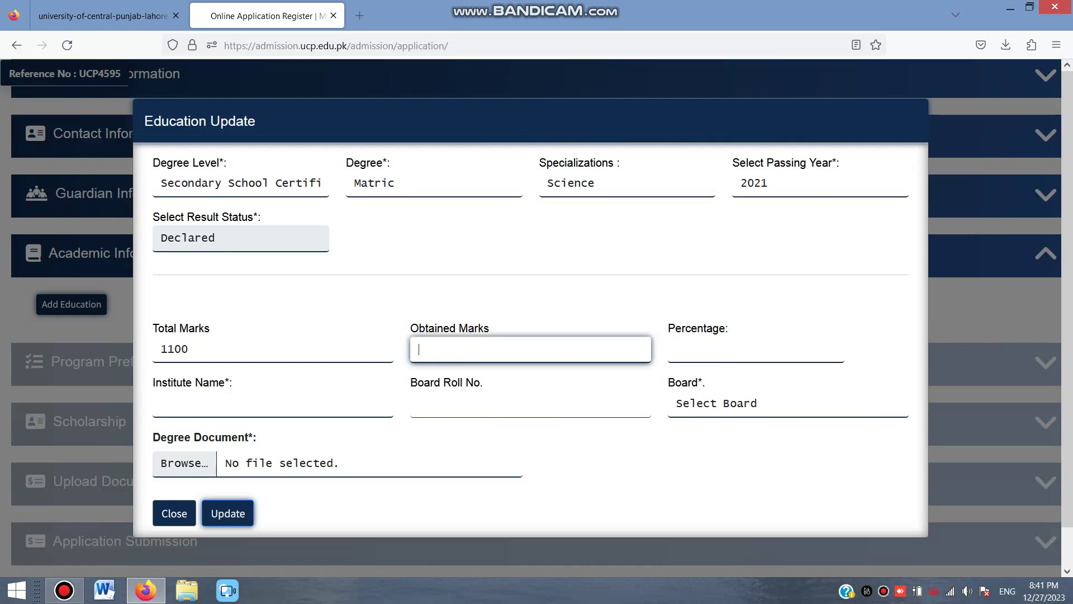
left_click(161, 404)
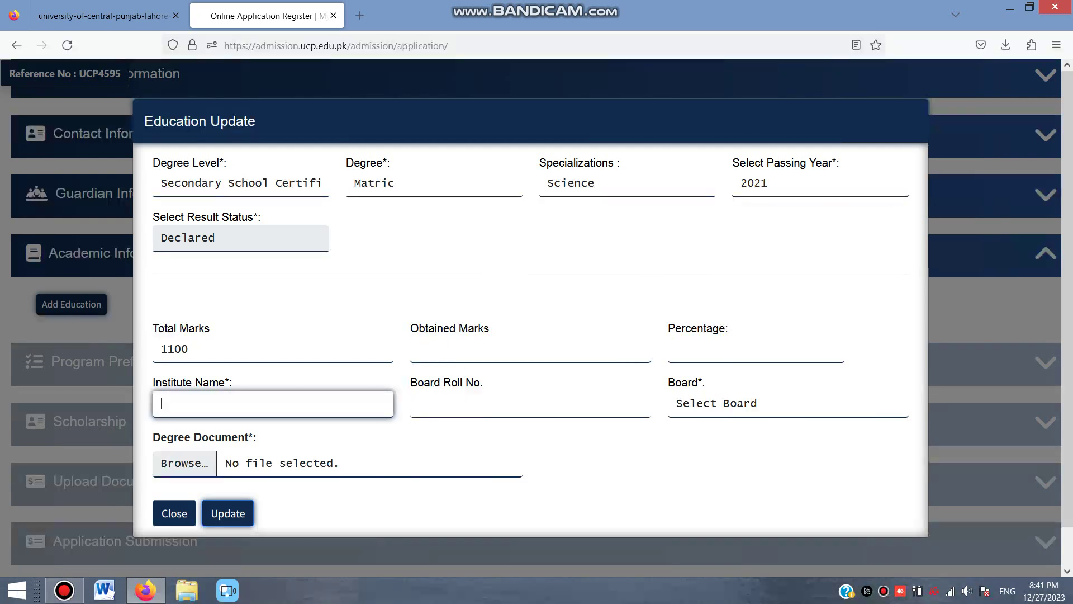
left_click(419, 403)
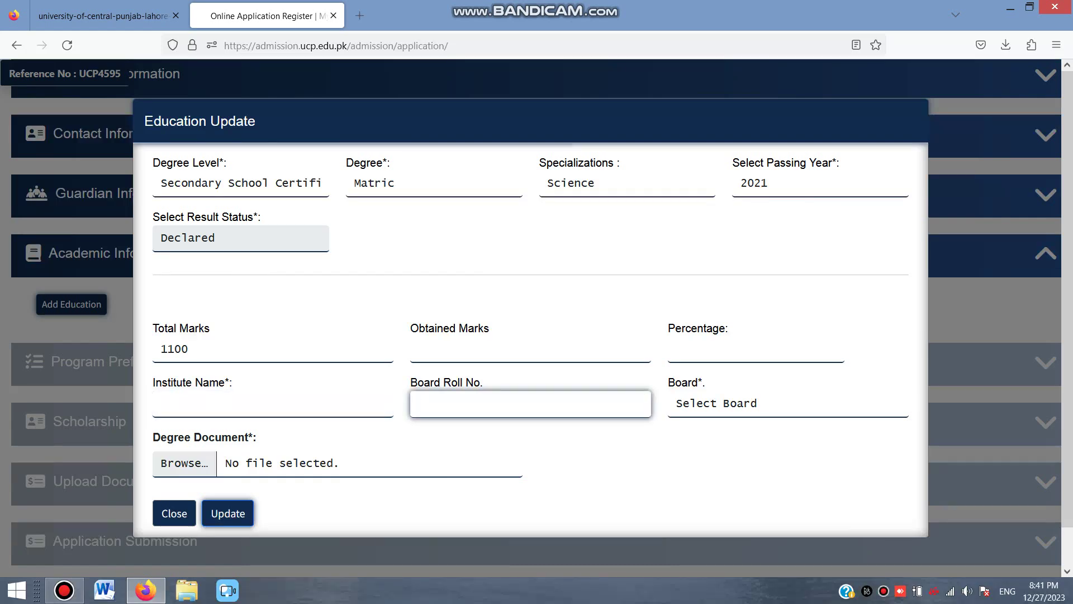
left_click(788, 403)
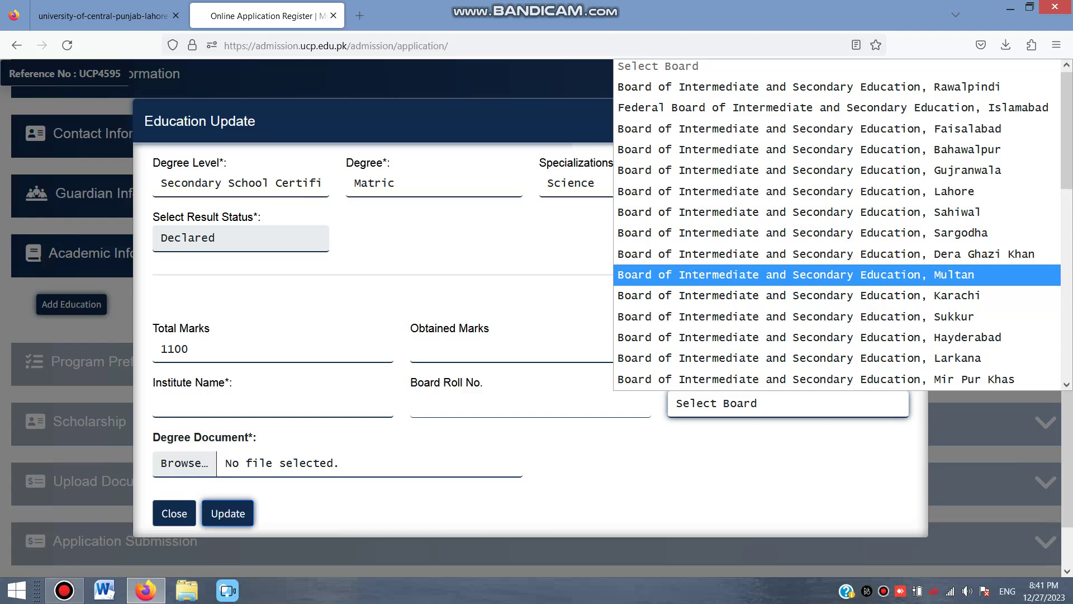
left_click(795, 275)
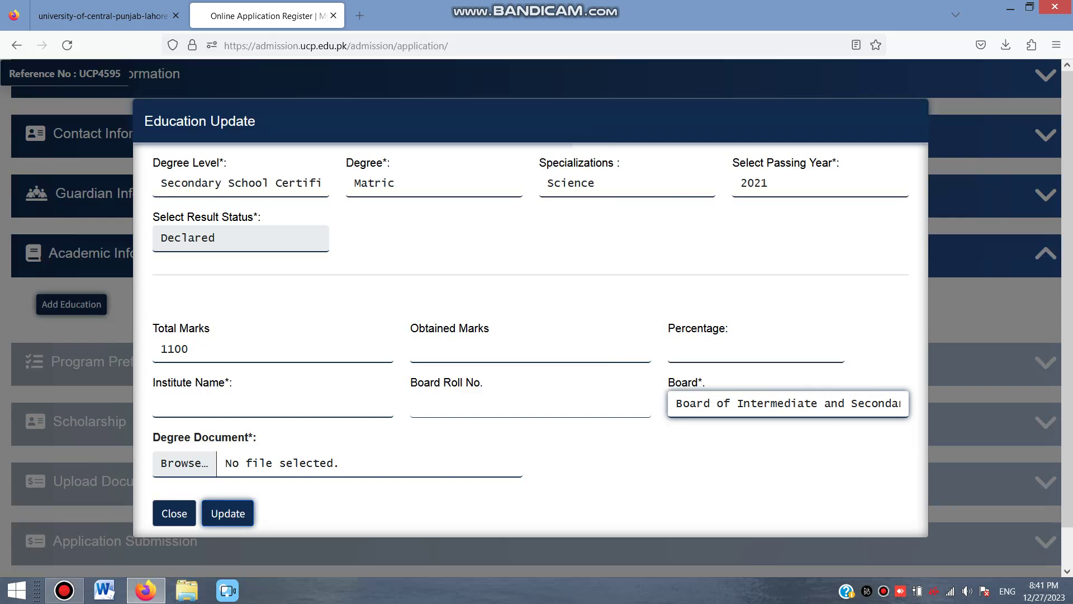
- Change the degree level to Higher Secondary School Education and set the degree to Intermediate
left_click(240, 182)
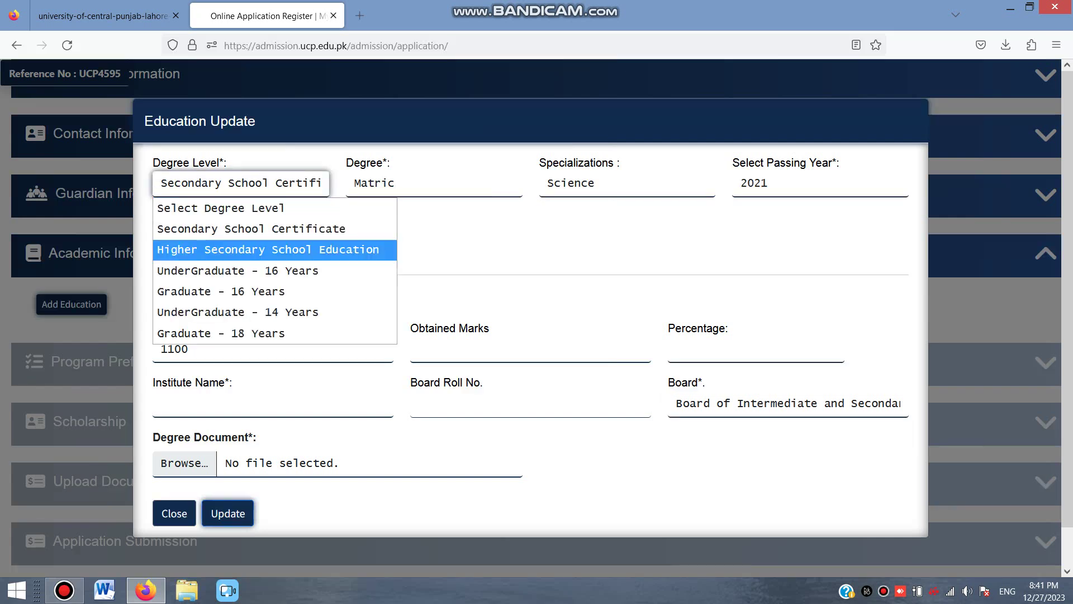
key("Return")
left_click(434, 183)
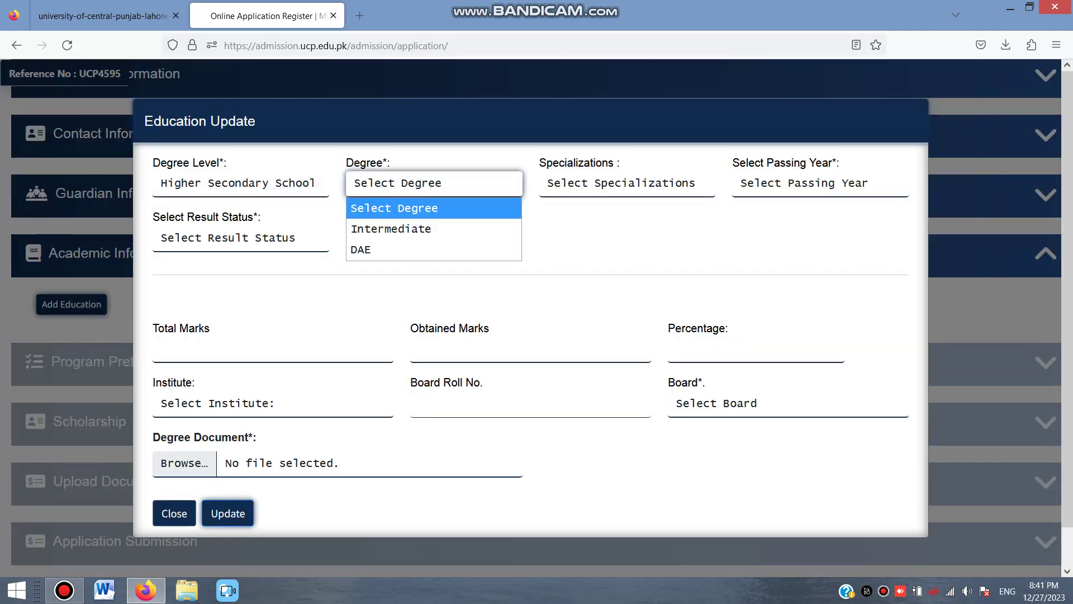
key("Down")
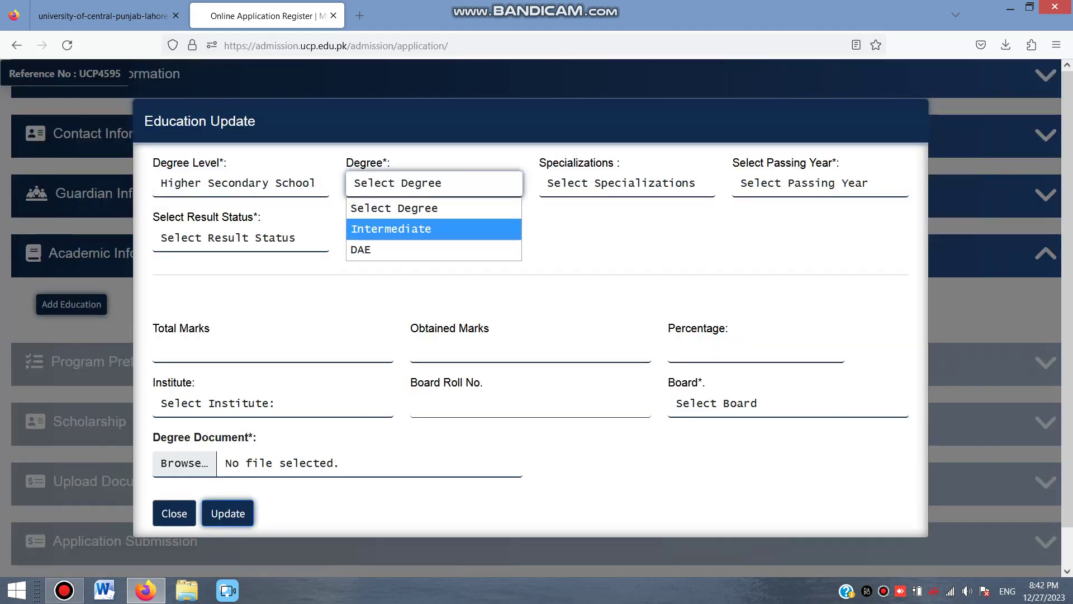
key("Return")
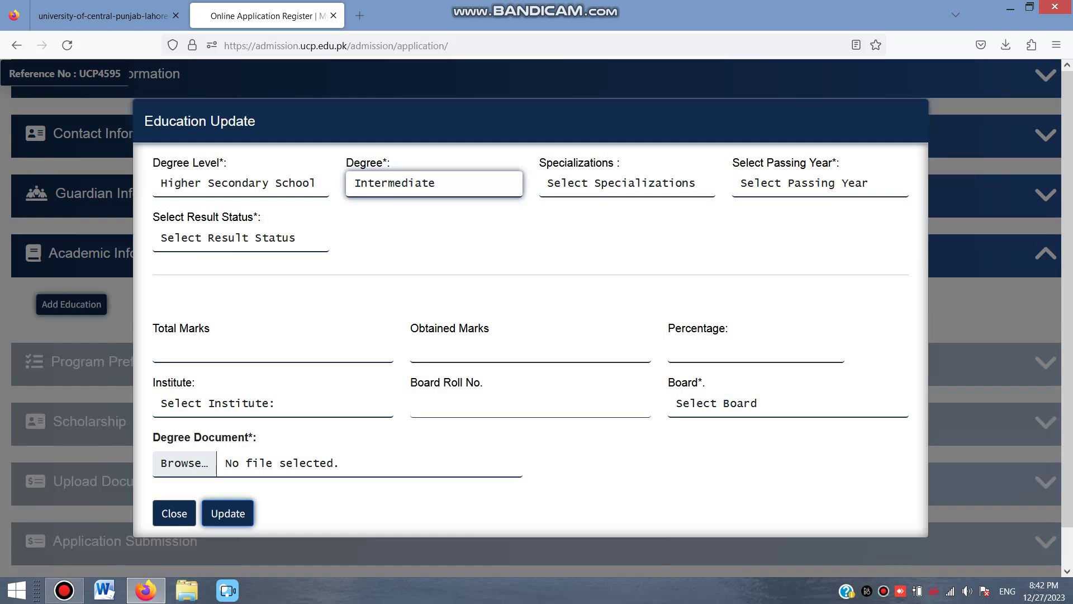
- Set the Intermediate specialization to F.SC. PRE-ENGINEERING (WITH 45% & ABOVE MARKS)
left_click(626, 182)
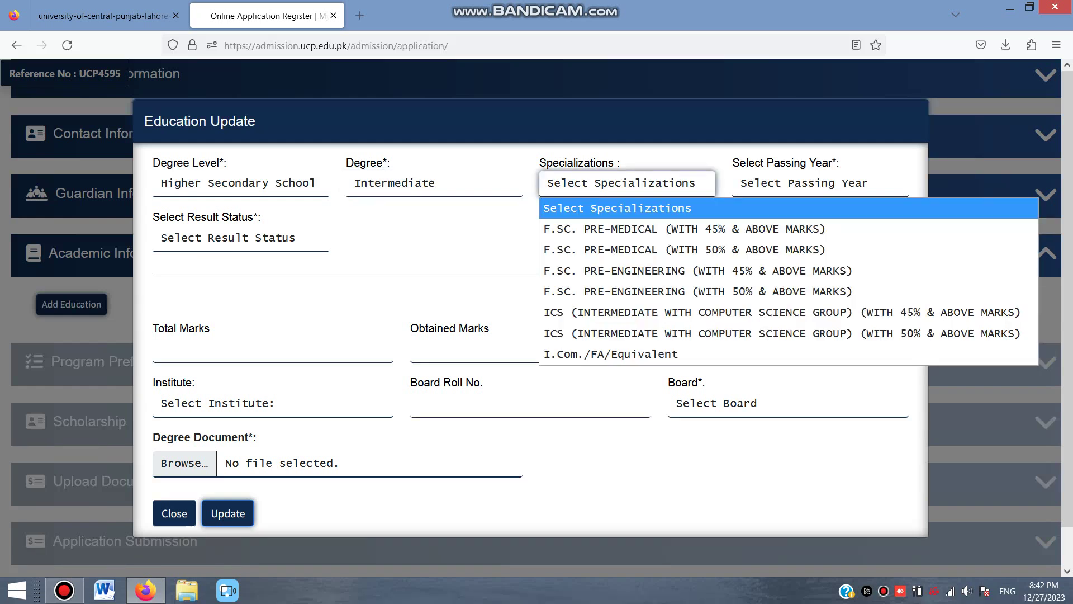
key("Down")
key("Down")
key("Down")
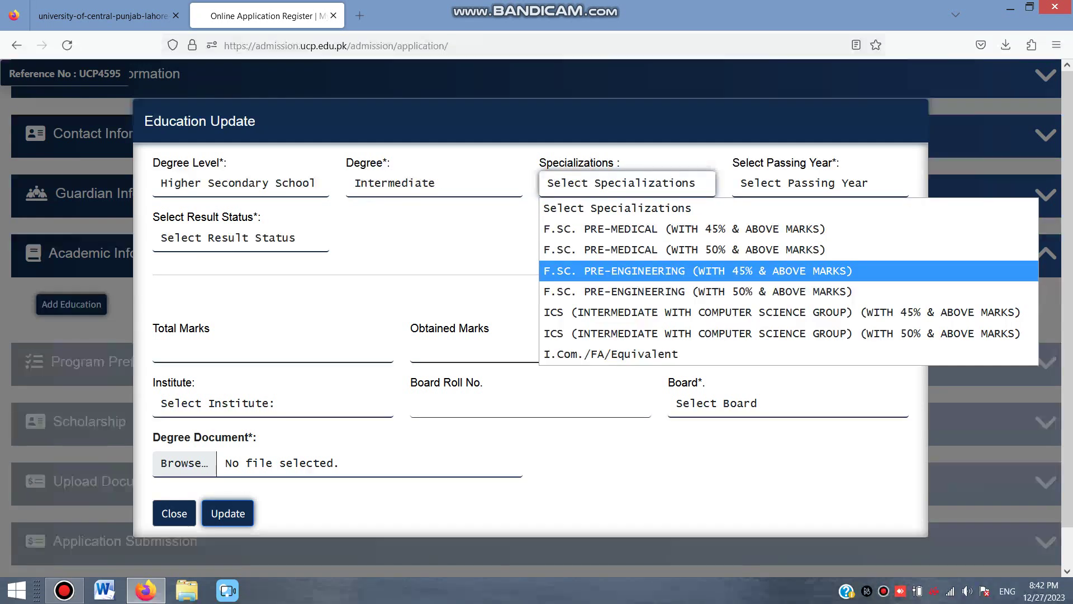
key("Down")
key("Up")
key("Return")
key("Return")
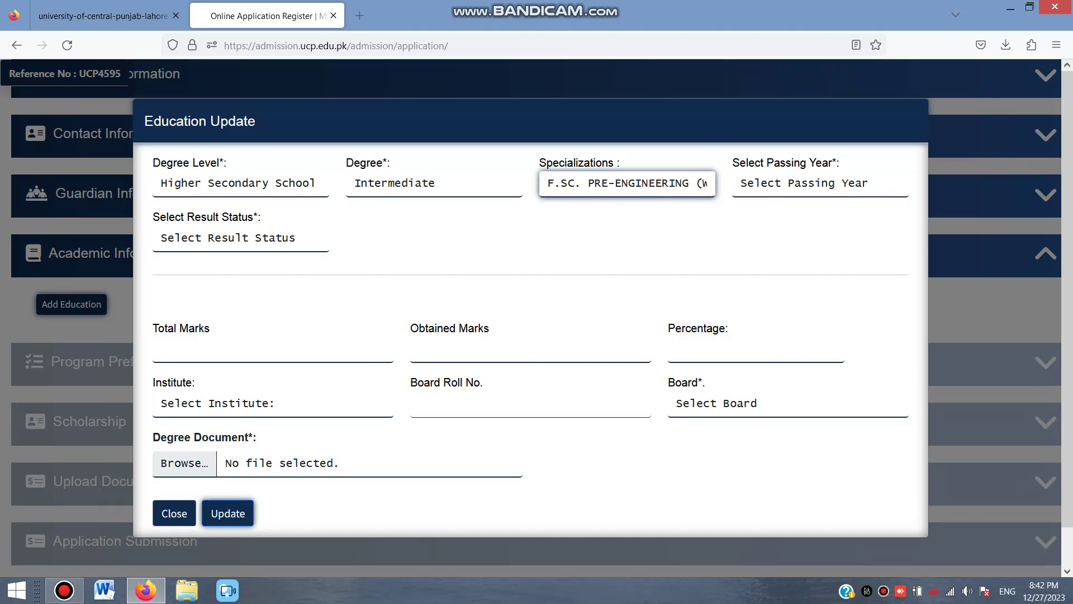
- Go through the Intermediate record's result status, marks, institute options and board roll number fields
left_click(241, 237)
key("Escape")
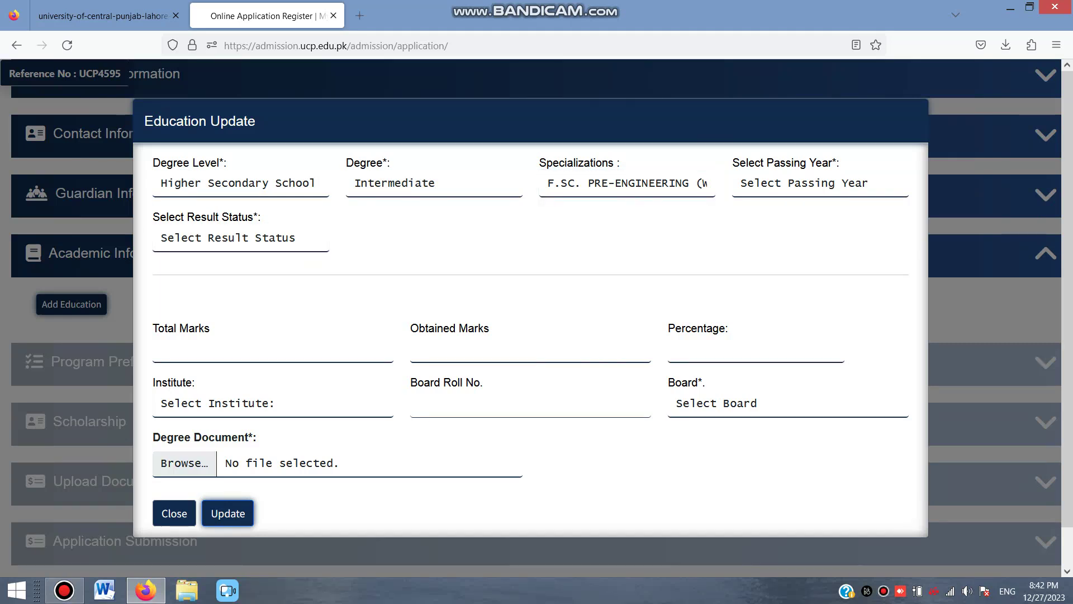
key("Tab")
key("Tab")
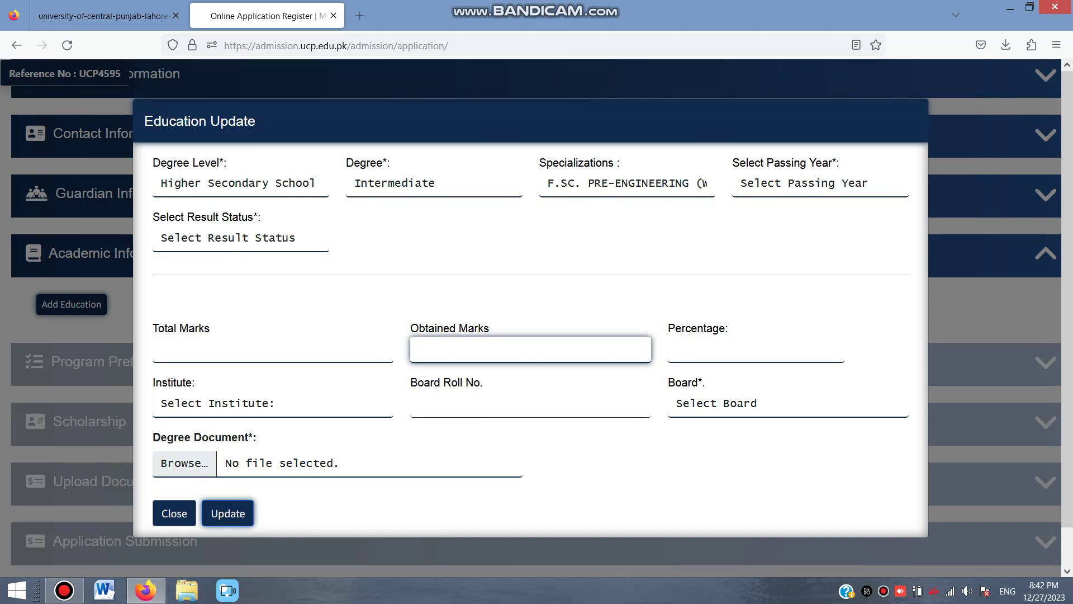
left_click(272, 403)
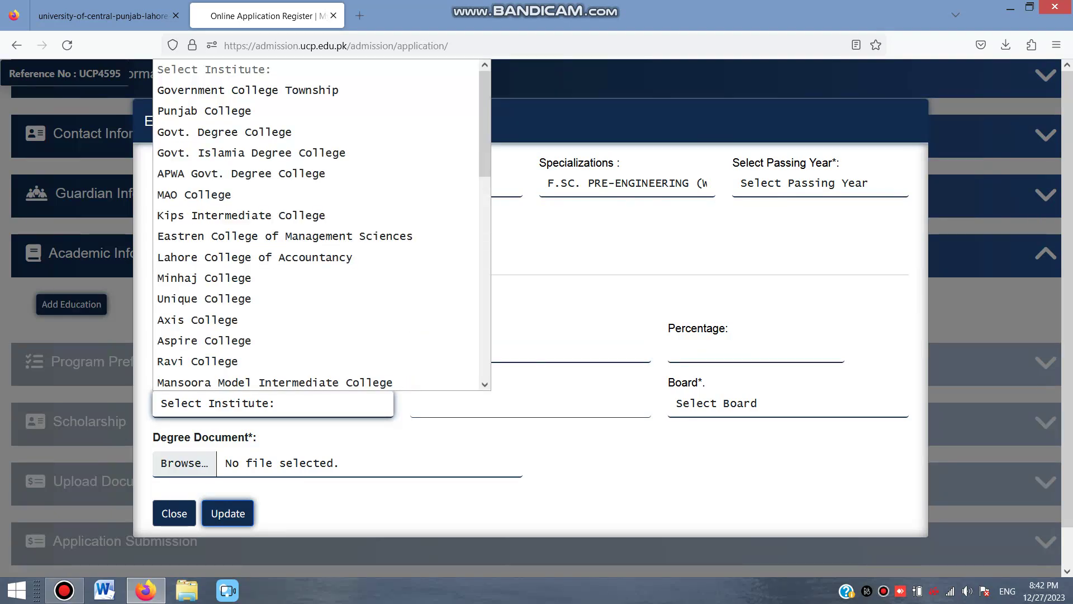
scroll(316, 299, "down", 4)
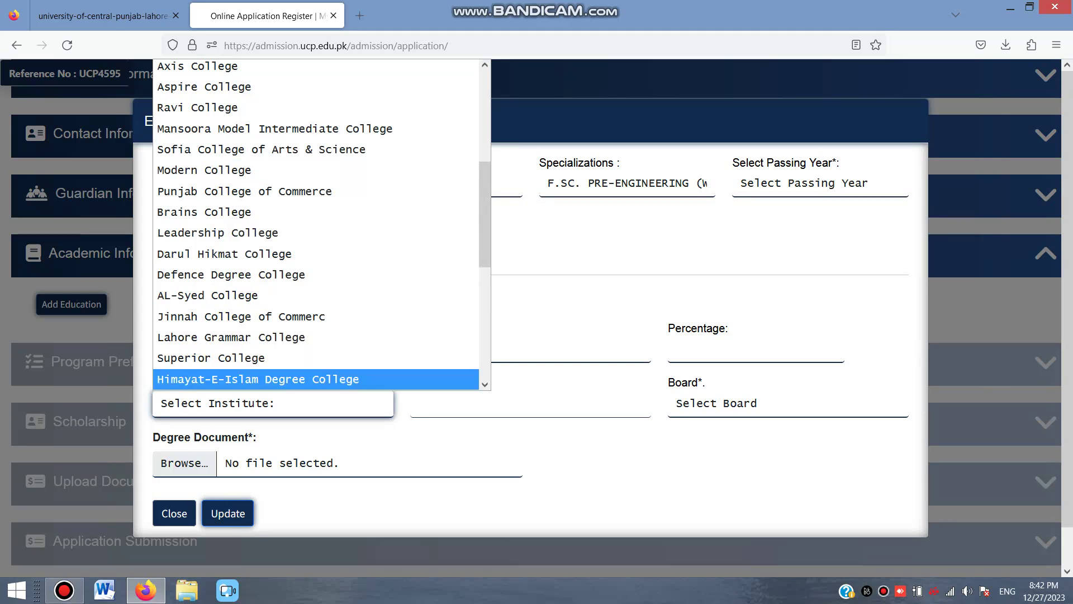
key("Escape")
left_click(530, 403)
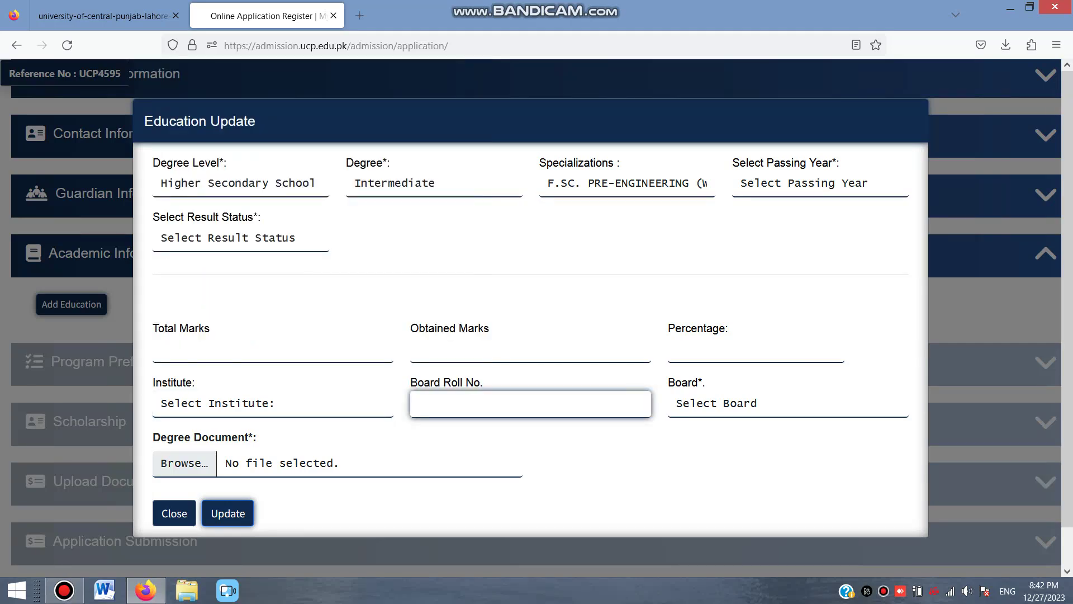
- Set the Intermediate record's board to Board of Intermediate and Secondary Education, Karachi
left_click(787, 403)
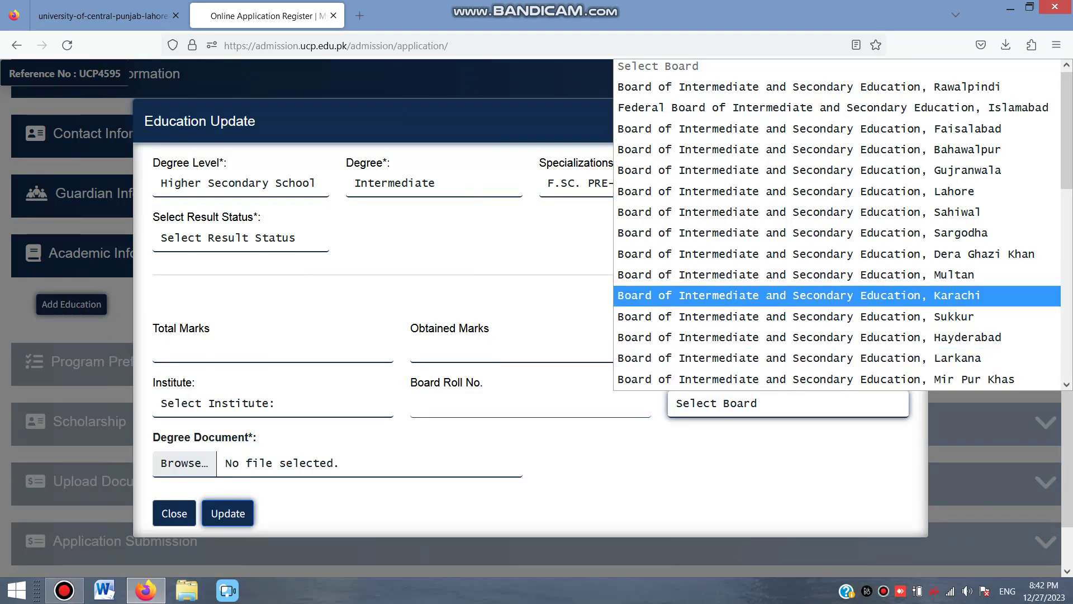
left_click(798, 295)
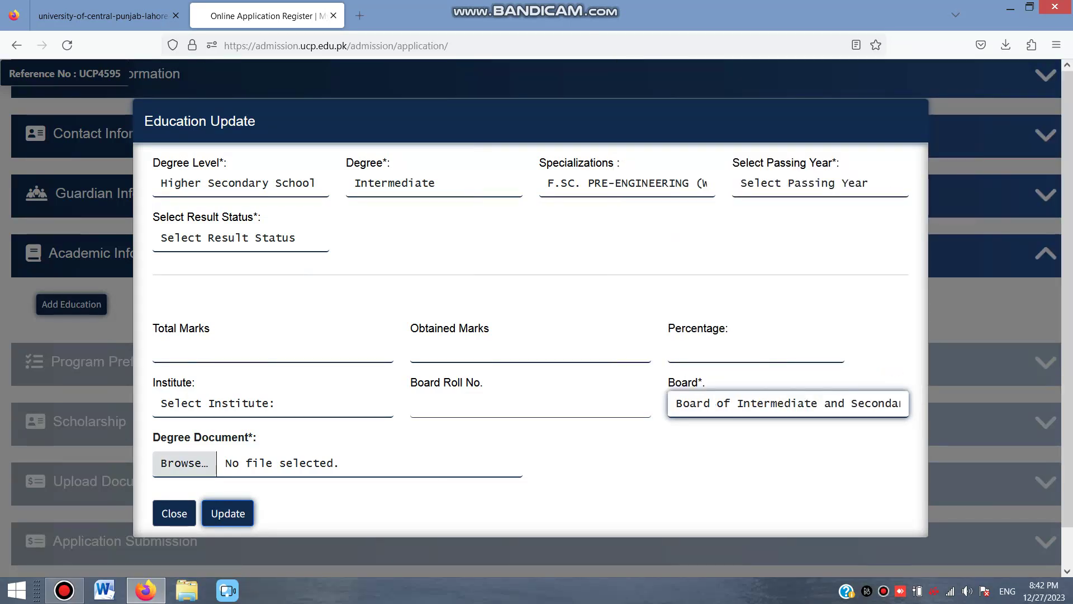
key("Return")
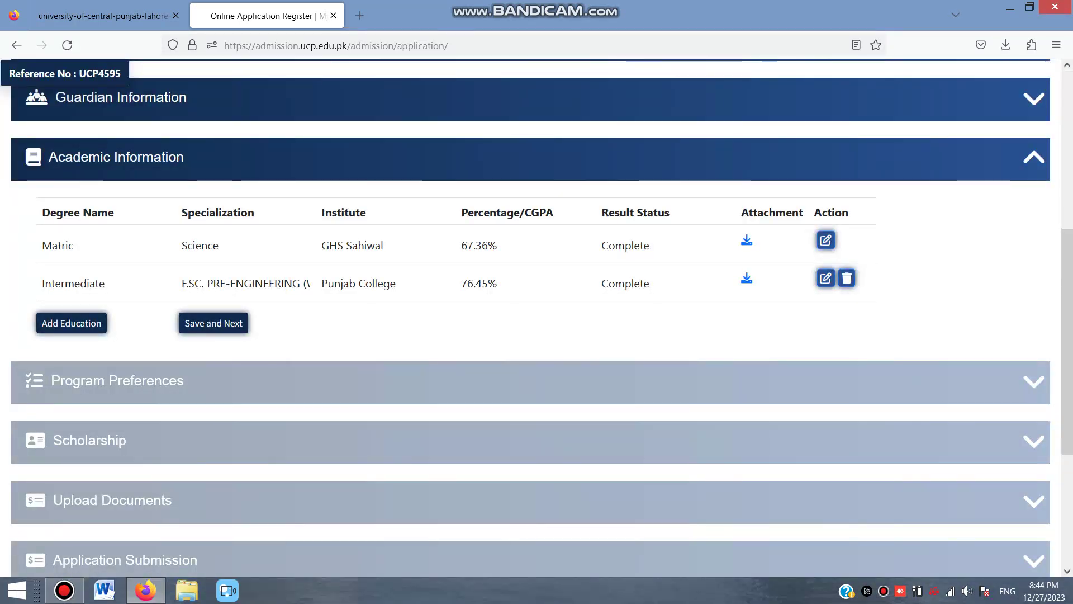
- Save the academic information and add Bachelor of Business Administration (BBA) from the offered programs as the first preference
left_click(213, 323)
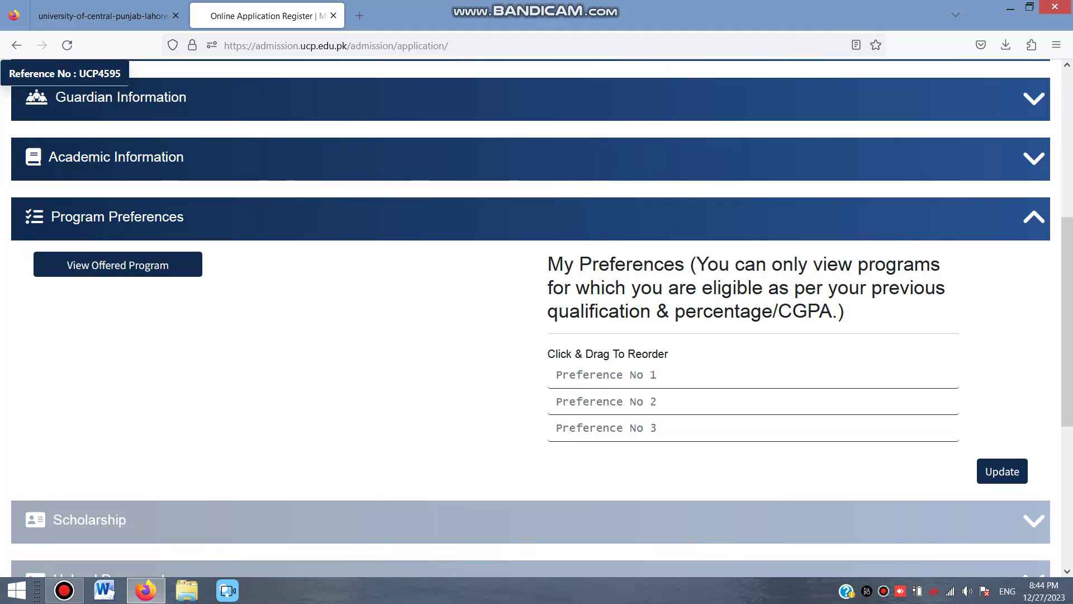
left_click(118, 265)
key("Down")
key("Down")
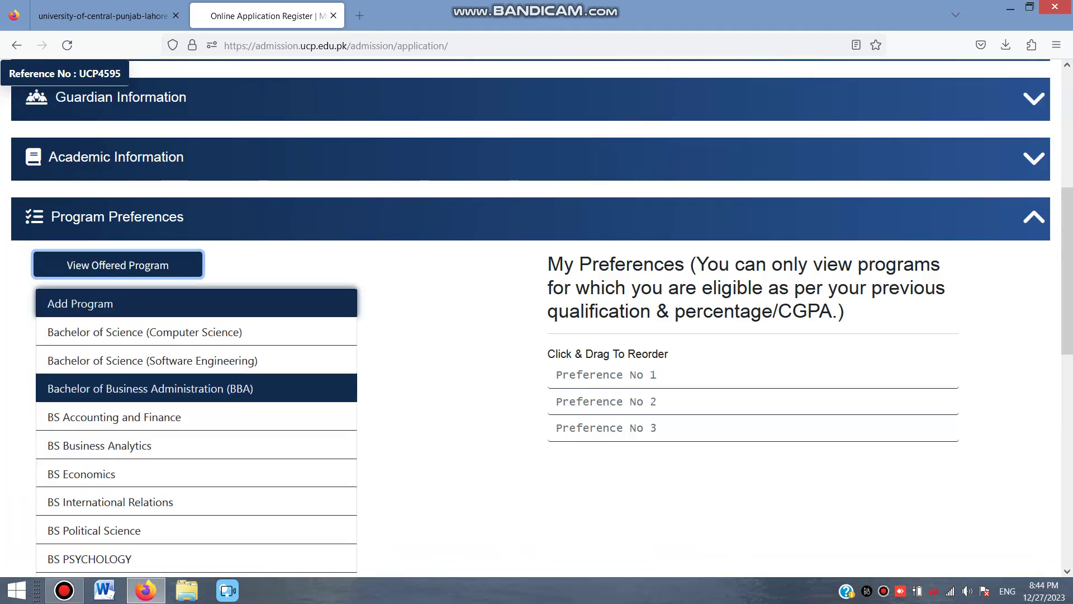
key("Return")
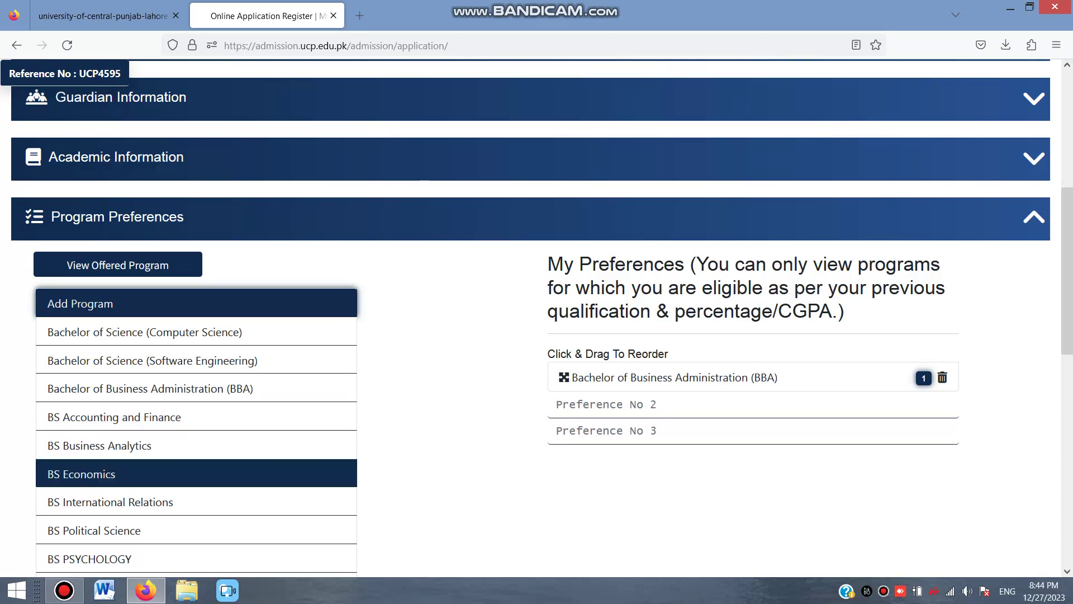
- Add BS Economics and BS International Relations as the second and third program preferences and save the preferences
key("Return")
key("Down")
key("Return")
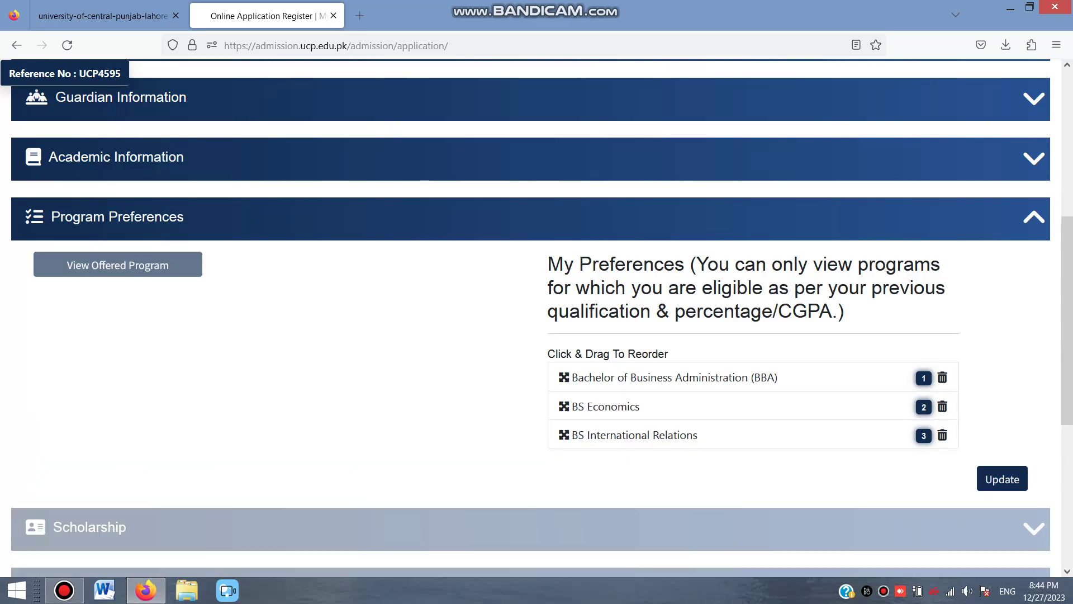
key("Return")
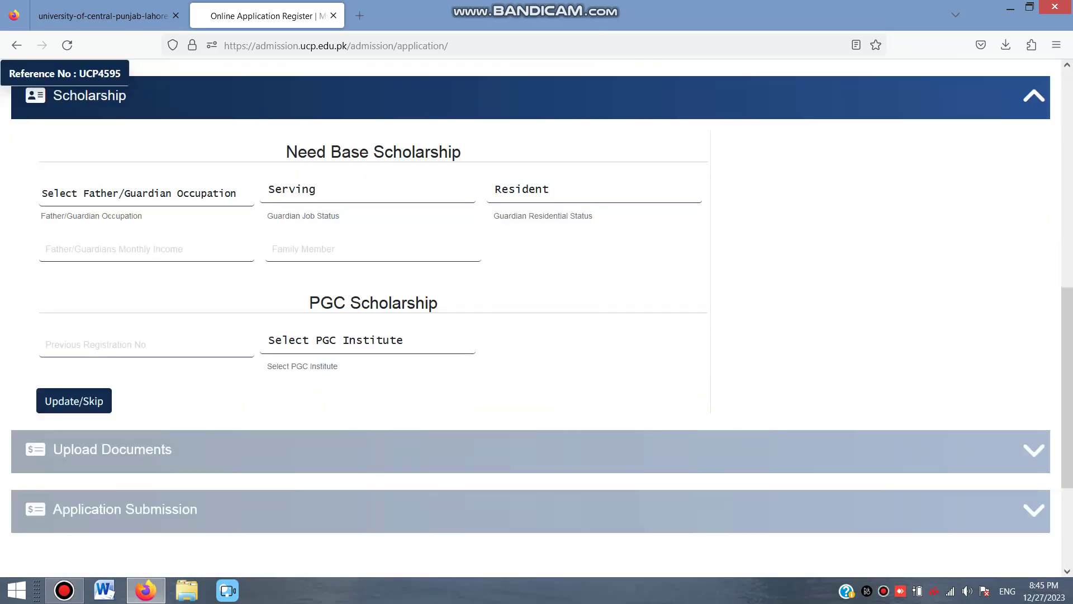
- Set the father/guardian occupation in the Need Base Scholarship section to Private
scroll(531, 317, "up", 1)
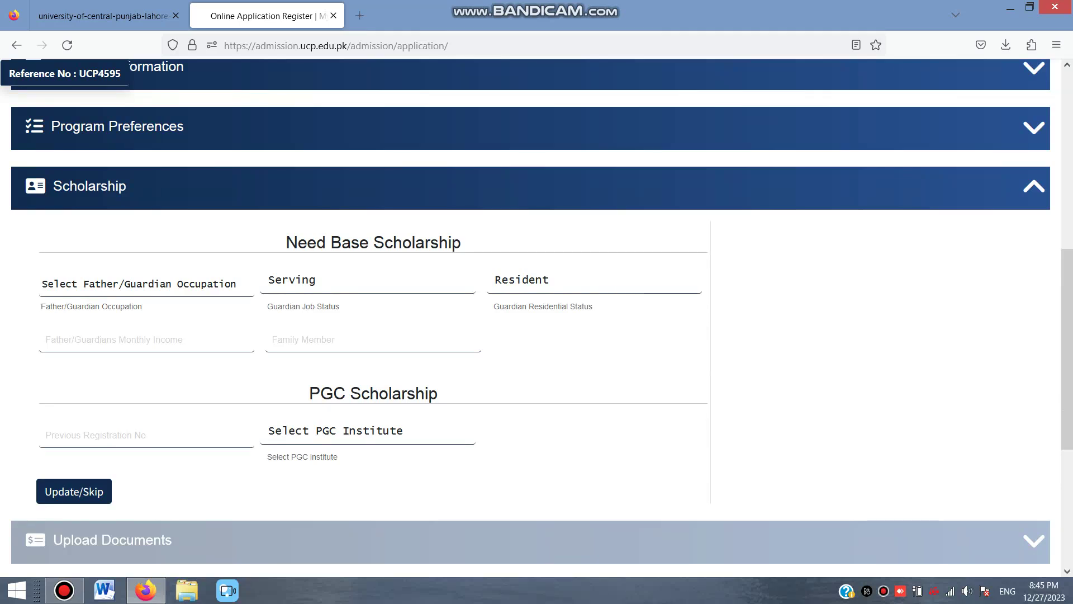
left_click(146, 283)
key("Down")
key("Return")
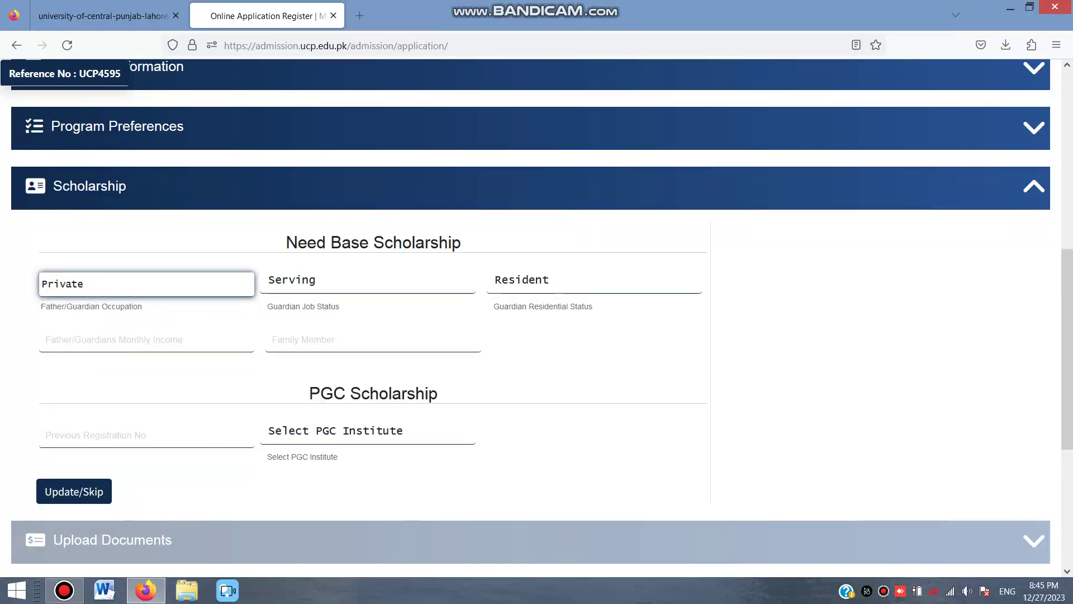
- Look through the guardian job status options and choose Serving
key("Tab")
key("alt+Down")
key("Down")
key("Up")
key("Down")
key("Up")
key("Return")
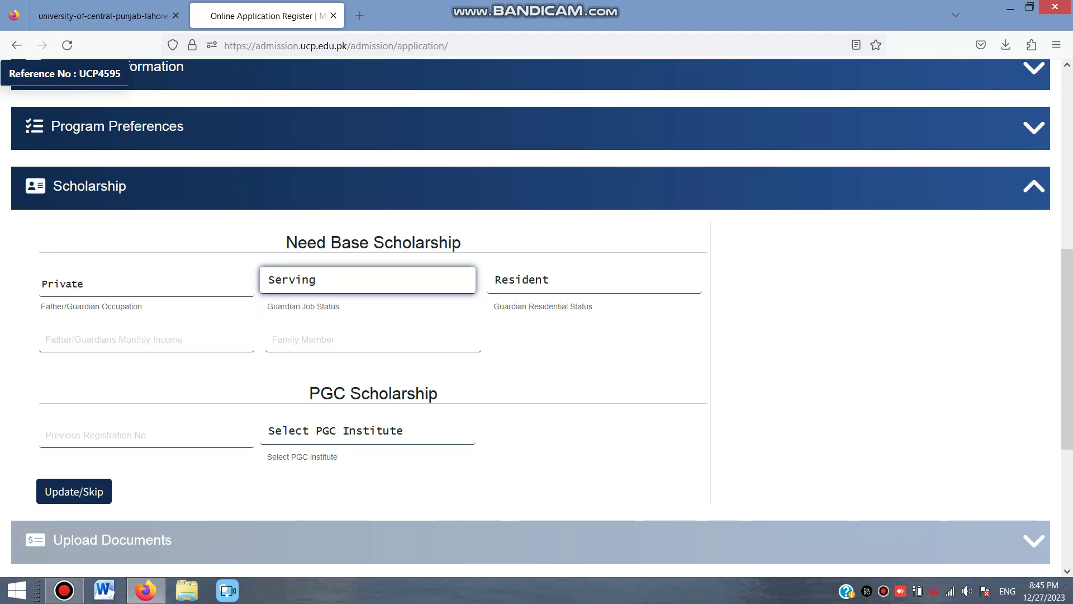
- Compare the guardian residential status options and choose Resident
key("Tab")
key("alt+Down")
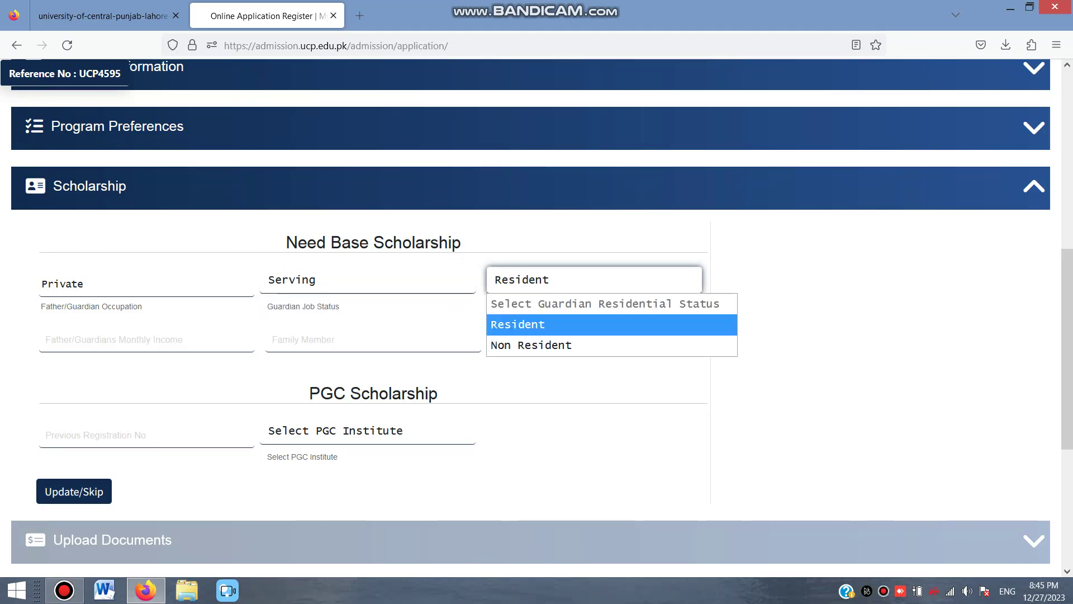
key("Down")
key("Up")
key("Down")
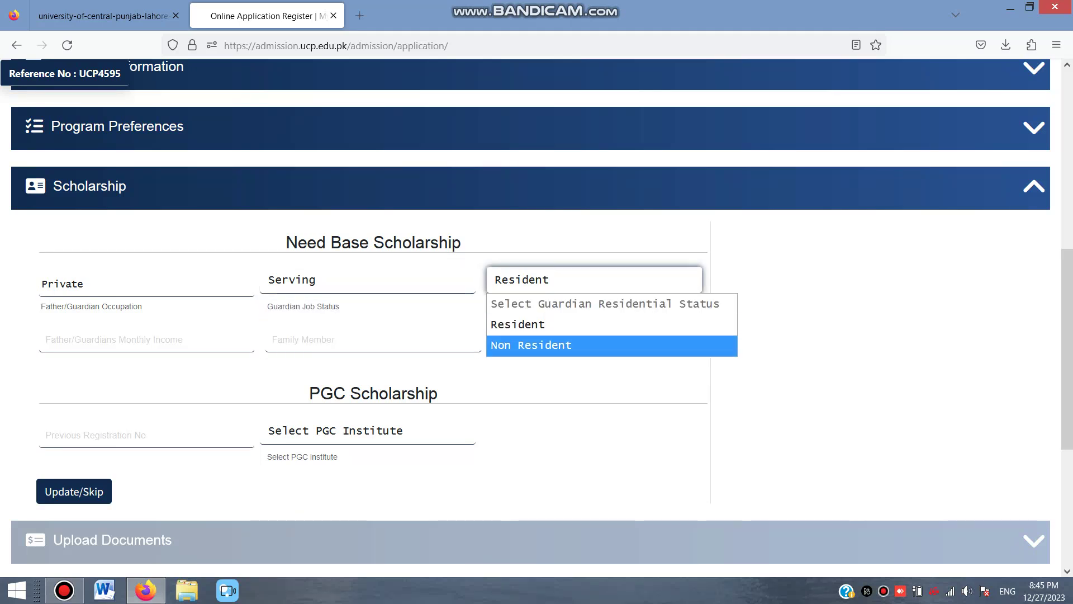
key("Up")
key("Return")
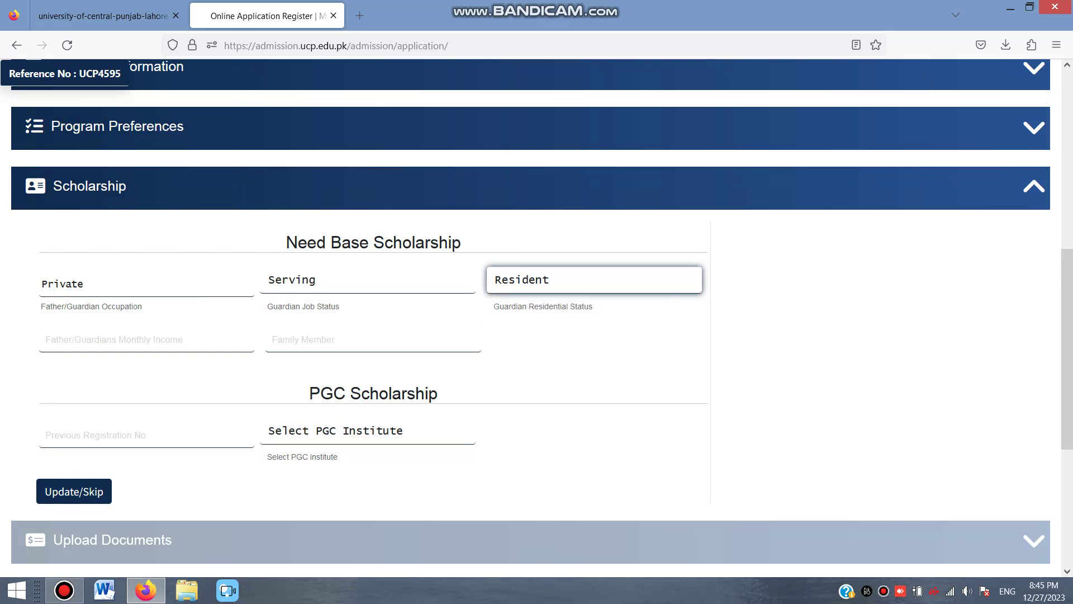
- Go through the guardian's monthly income, family member and previous registration number fields of the scholarship section
key("Tab")
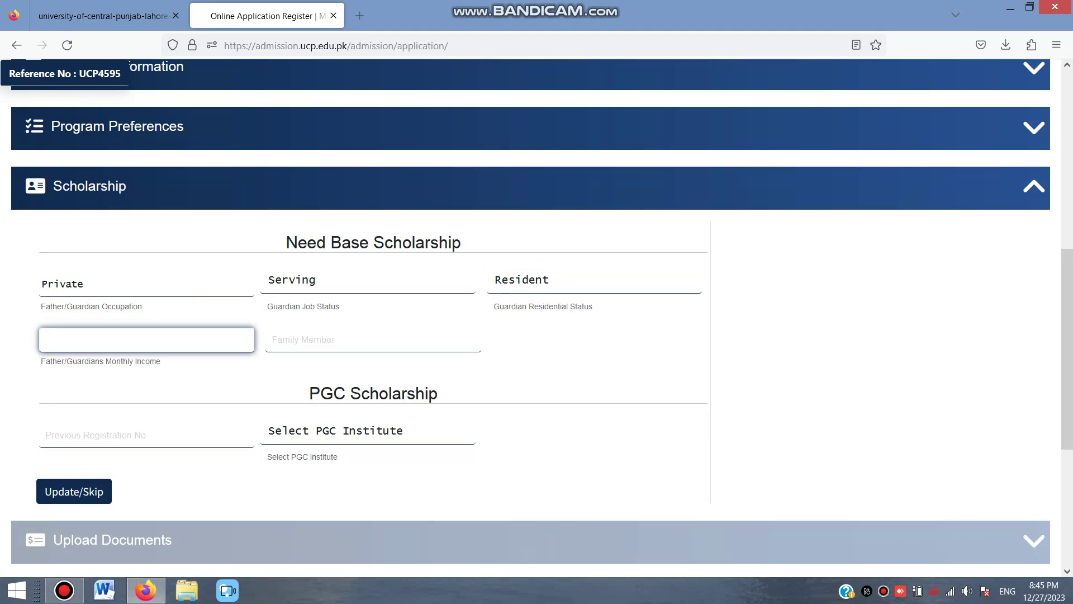
key("Tab")
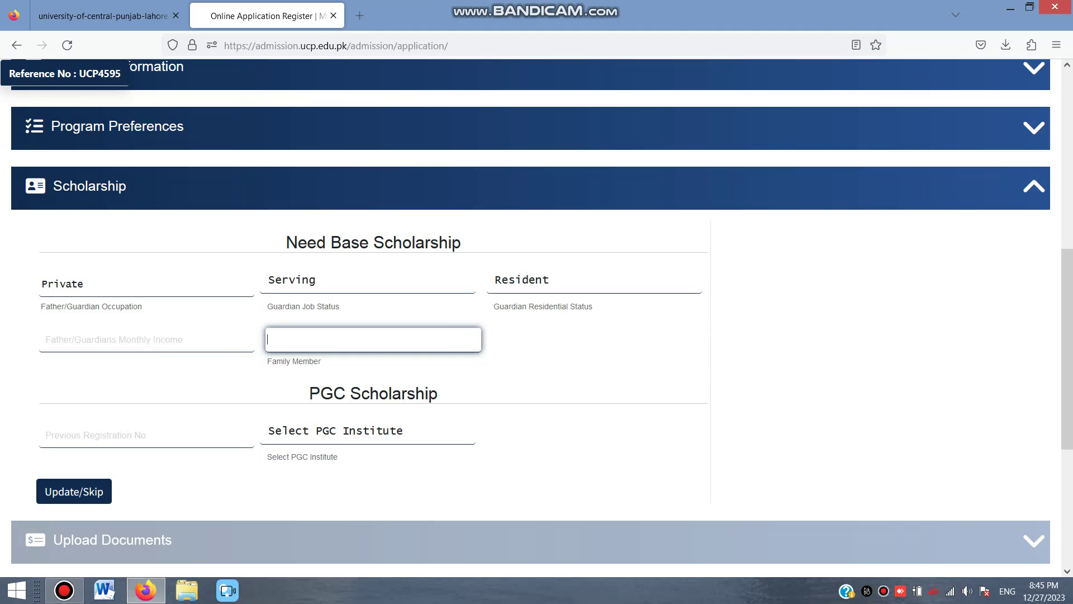
scroll(531, 313, "down", 3)
left_click(140, 254)
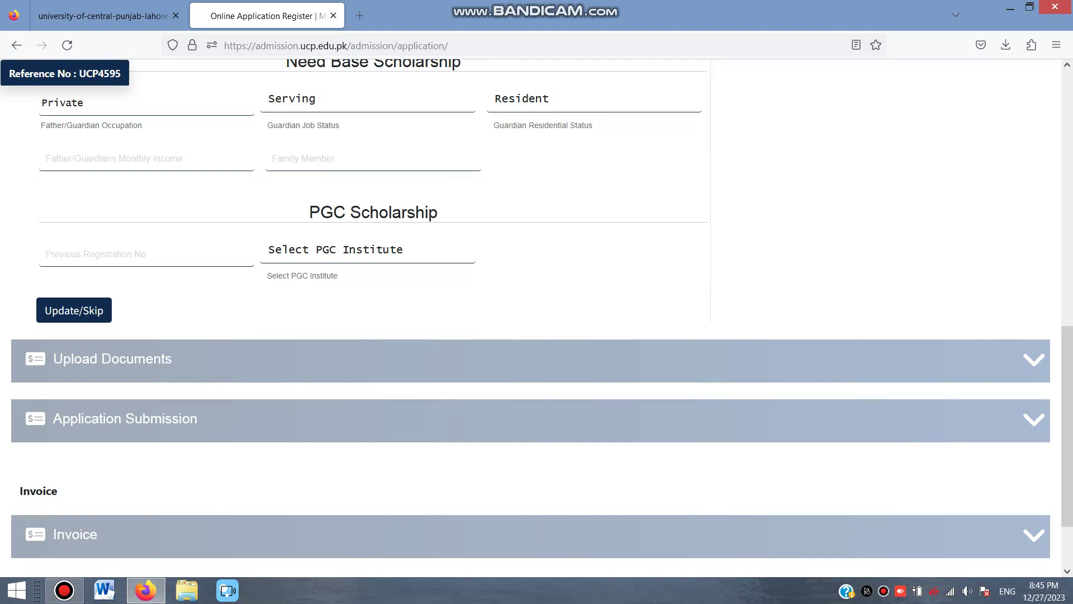
left_click(146, 253)
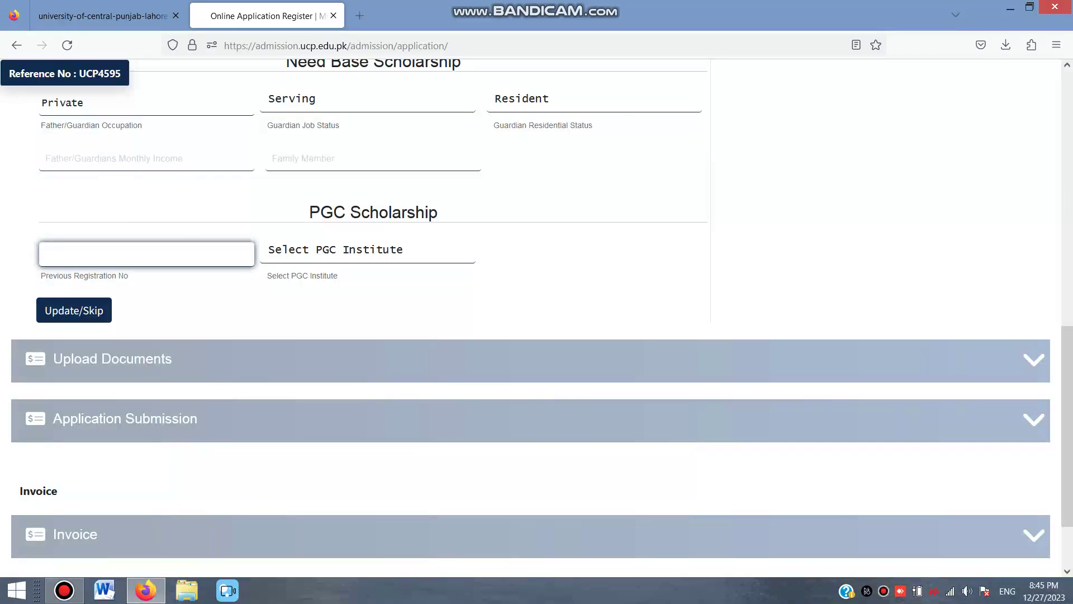
- Choose Punjab College - Shahdara as the PGC institute for the PGC Scholarship
left_click(367, 249)
scroll(423, 316, "down", 9)
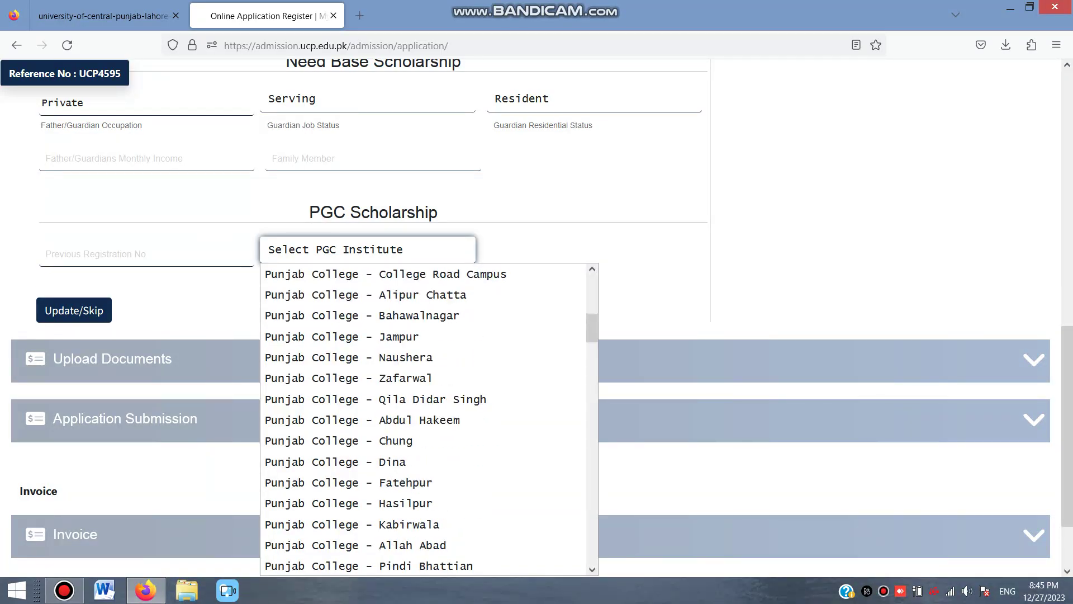
scroll(391, 315, "down", 2)
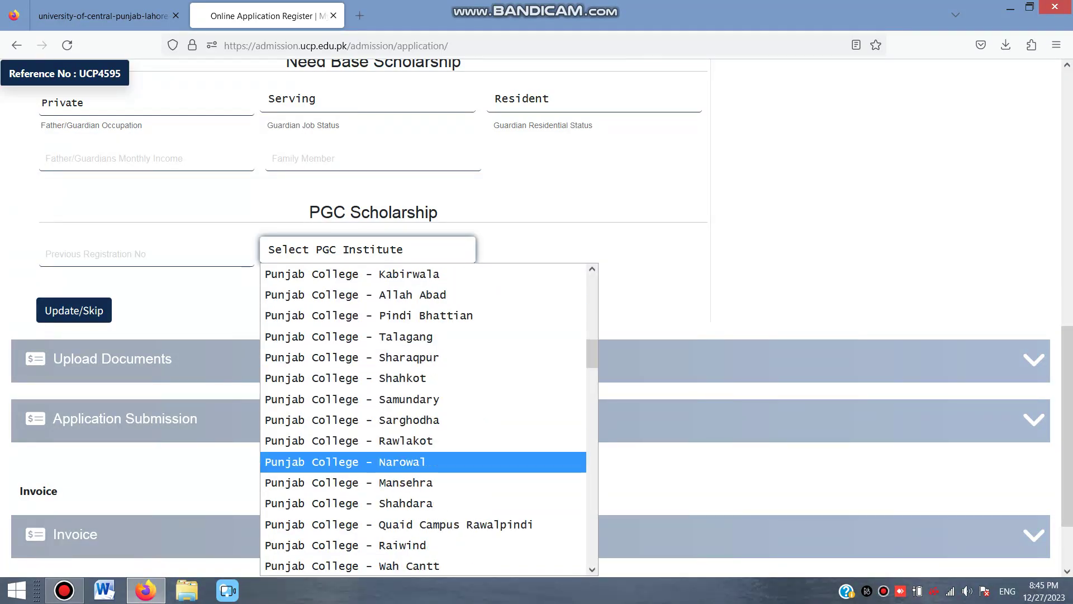
left_click(405, 503)
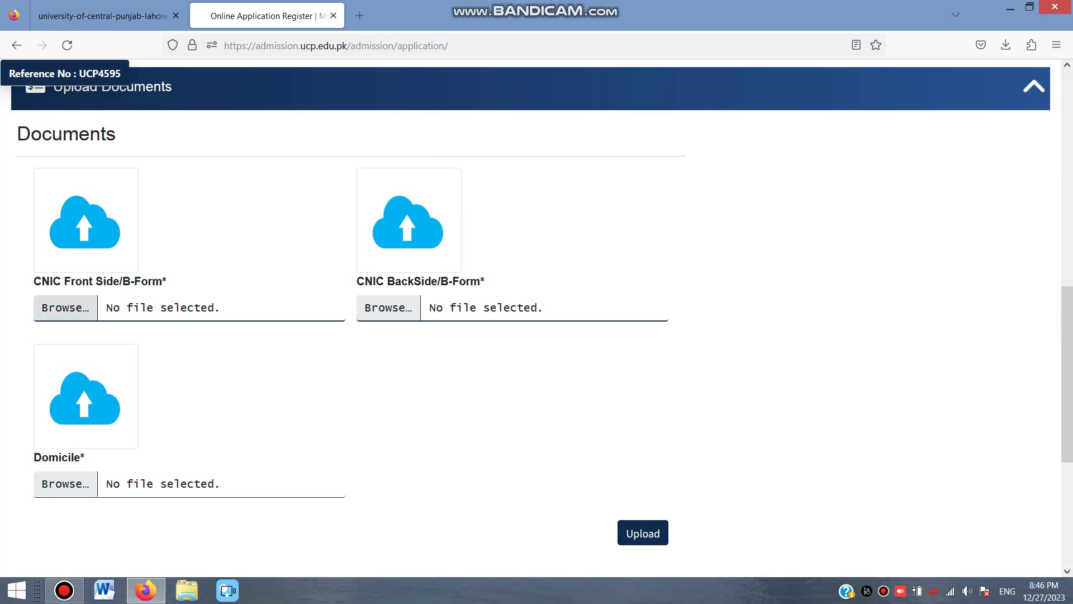
- Agree to the terms and conditions below the undertaking and submit the application, confirming the submission
scroll(532, 319, "down", 3)
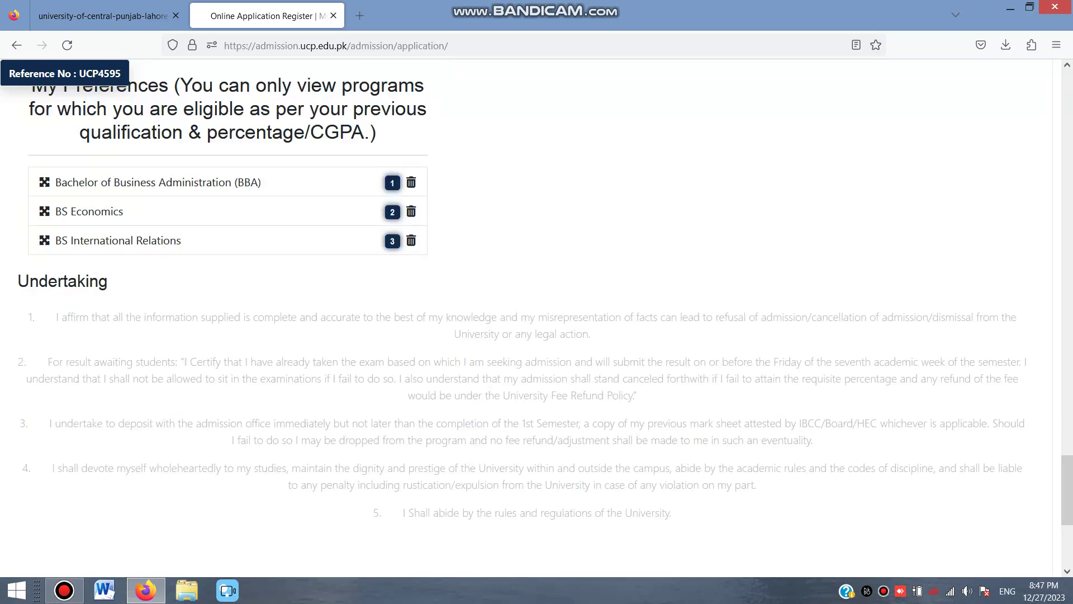
scroll(531, 319, "down", 3)
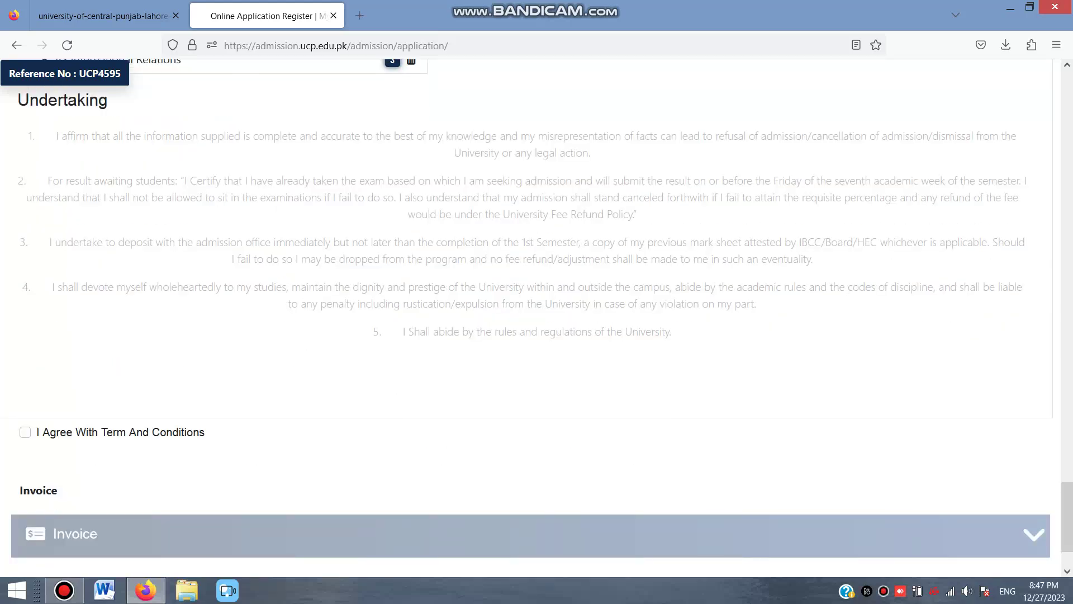
left_click(24, 432)
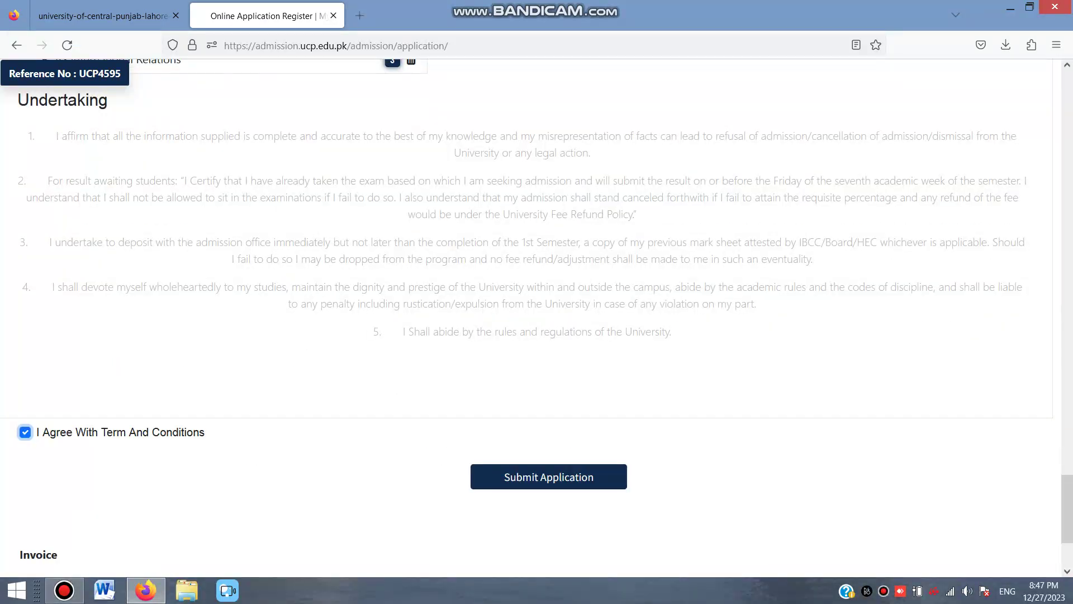
left_click(548, 476)
left_click(598, 340)
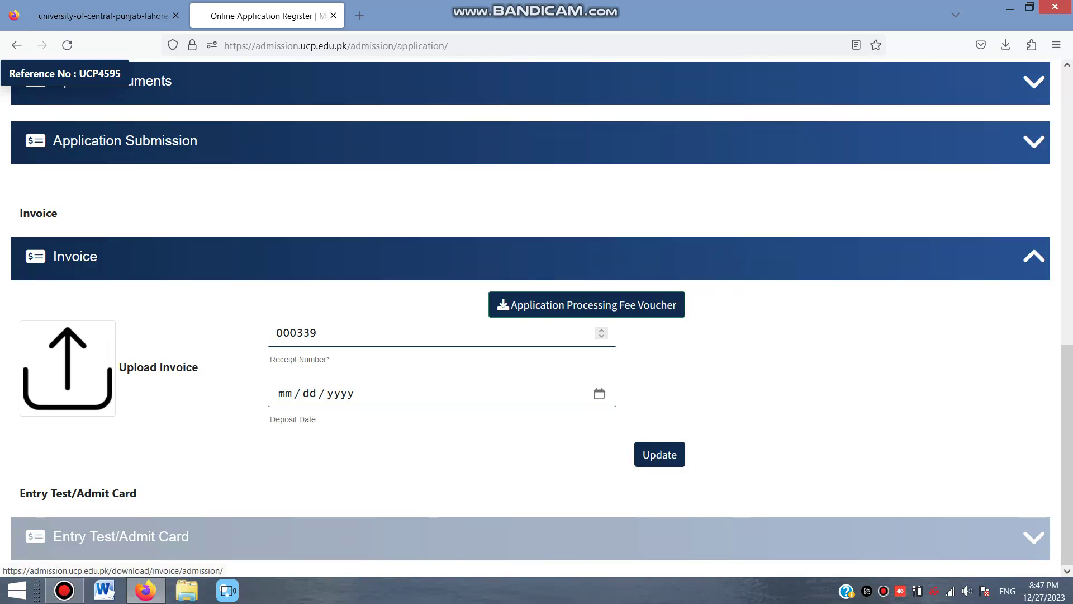
- Open the Application Processing Fee Voucher for viewing and return to the application form's invoice section
left_click(586, 304)
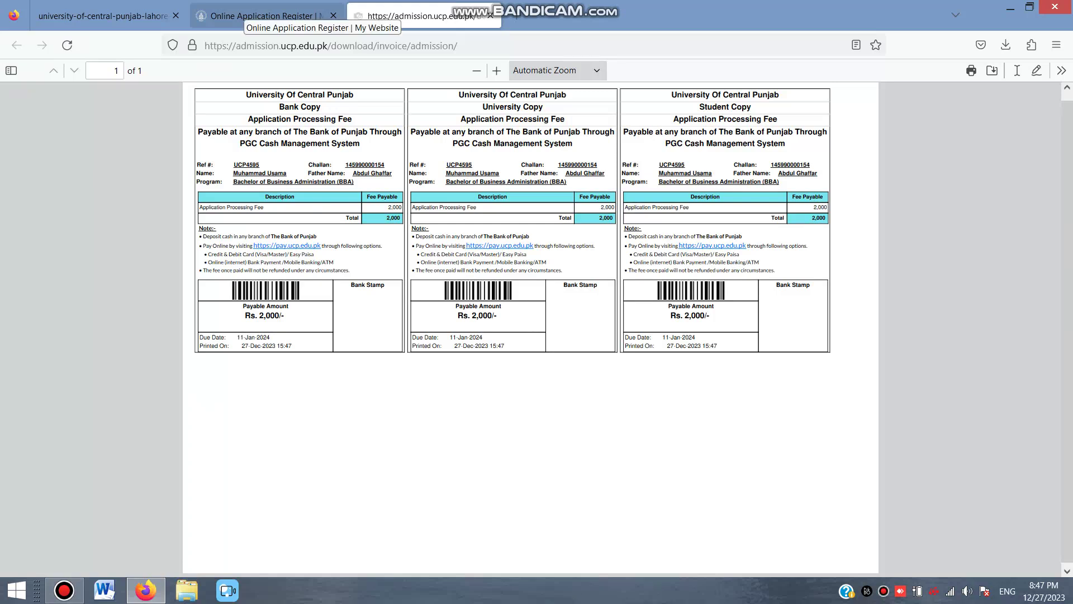
left_click(257, 16)
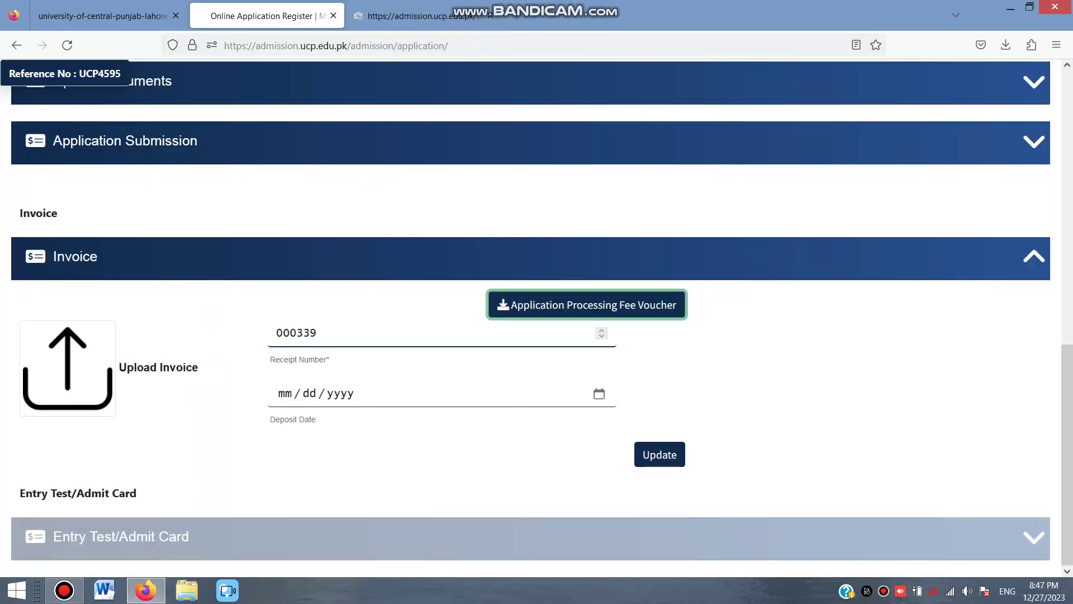